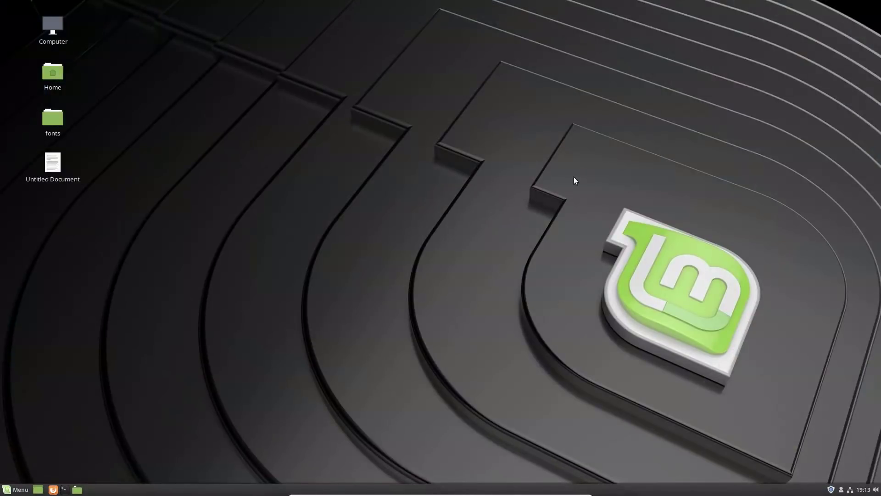
- Open the desktop fonts folder in Nemo, showing the eight Segoe UI and Tahoma .ttf files
click(53, 163)
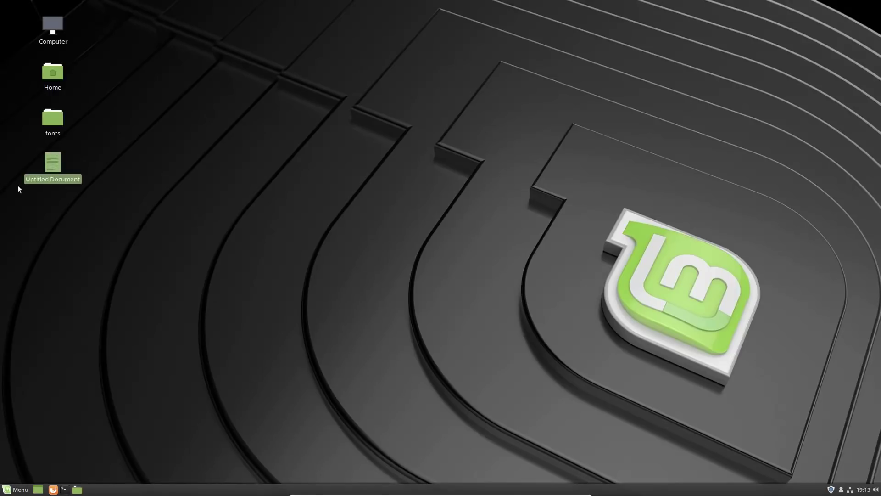
click(58, 119)
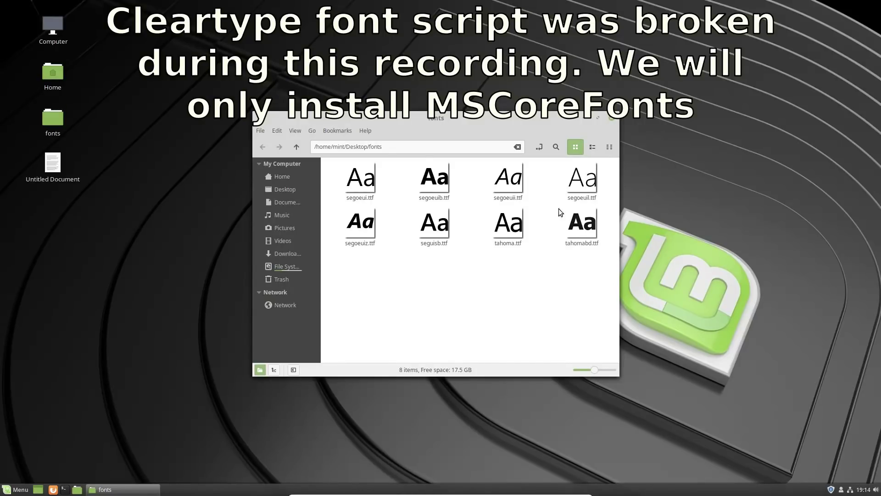
drag(435, 120, 576, 124)
click(16, 489)
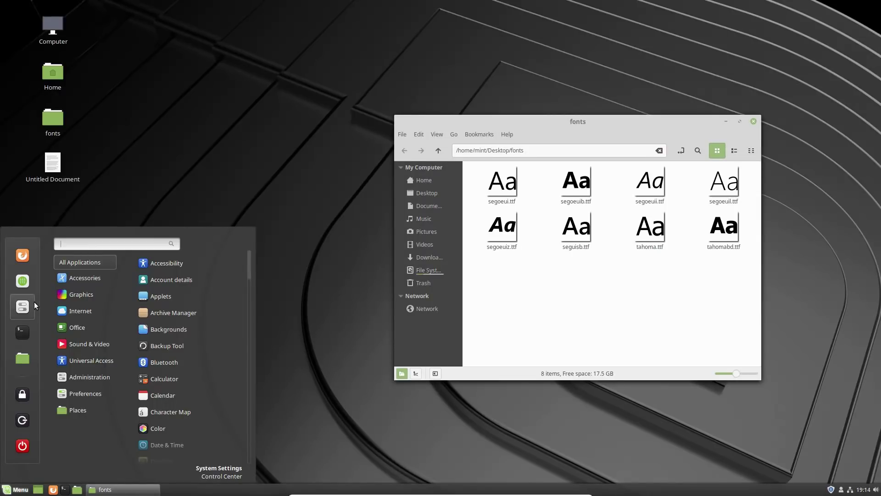
- In Software Manager, search 'micros' and open the Ttf-mscorefonts-installer package page
click(24, 282)
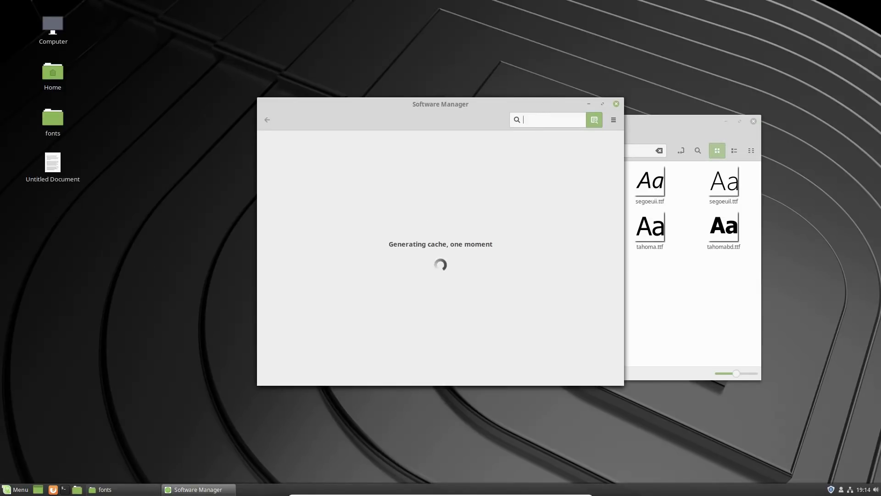
text(micros)
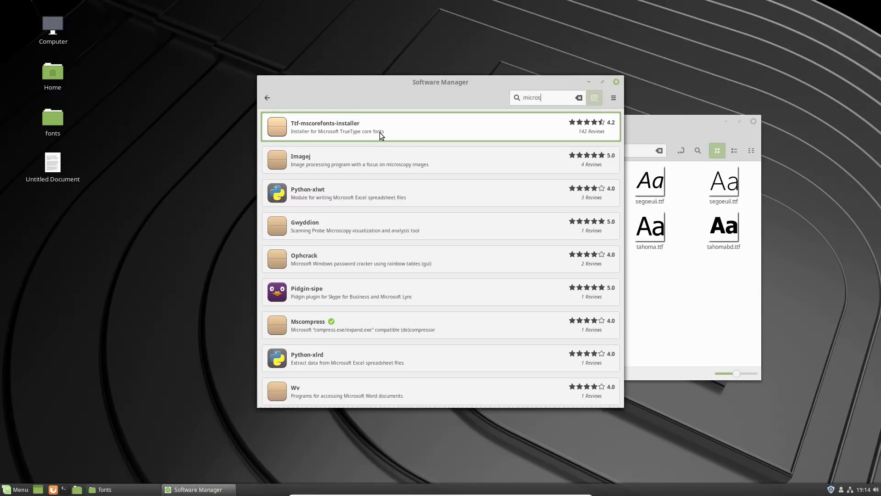
click(379, 135)
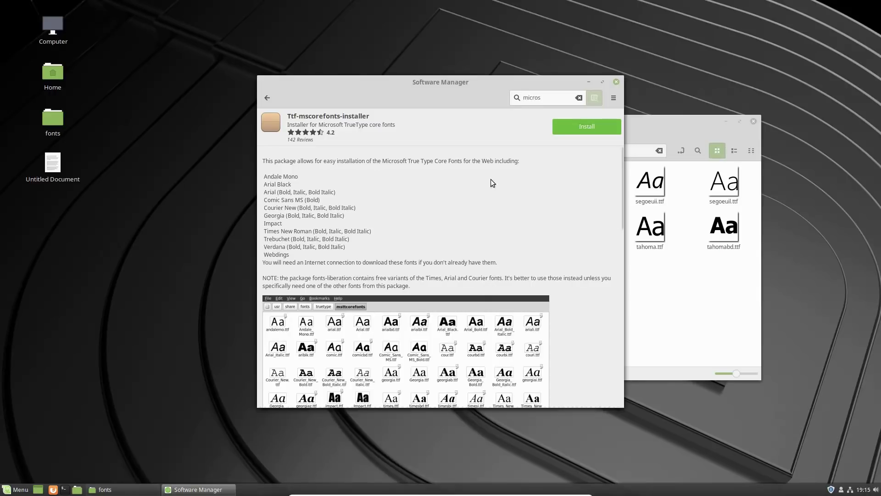
- Install ttf-mscorefonts-installer with its extra software, authenticating with the account password
click(581, 128)
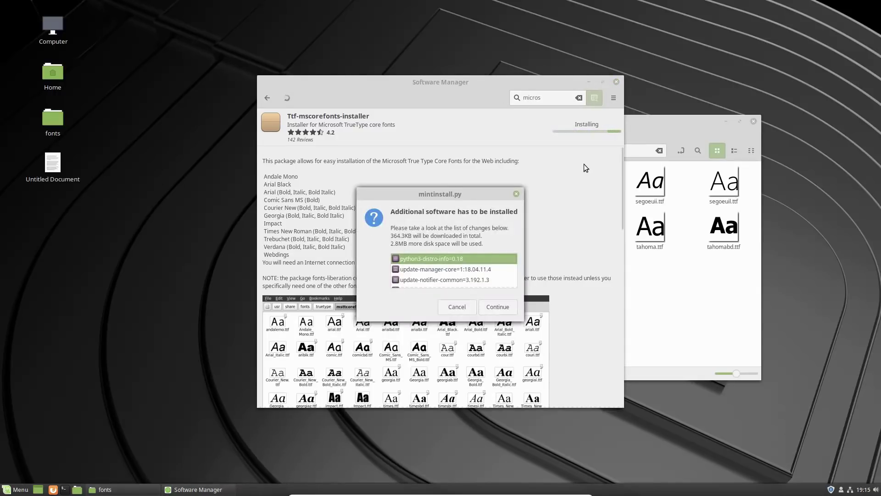
click(499, 306)
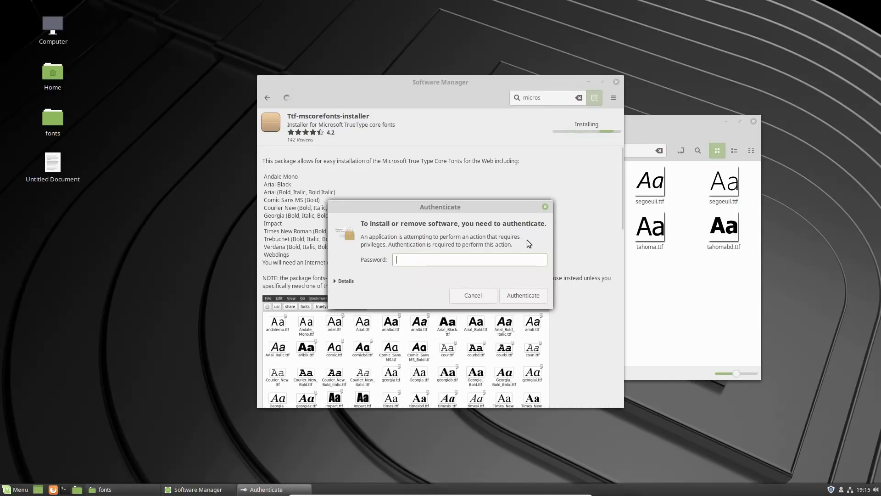
text(••)
click(523, 295)
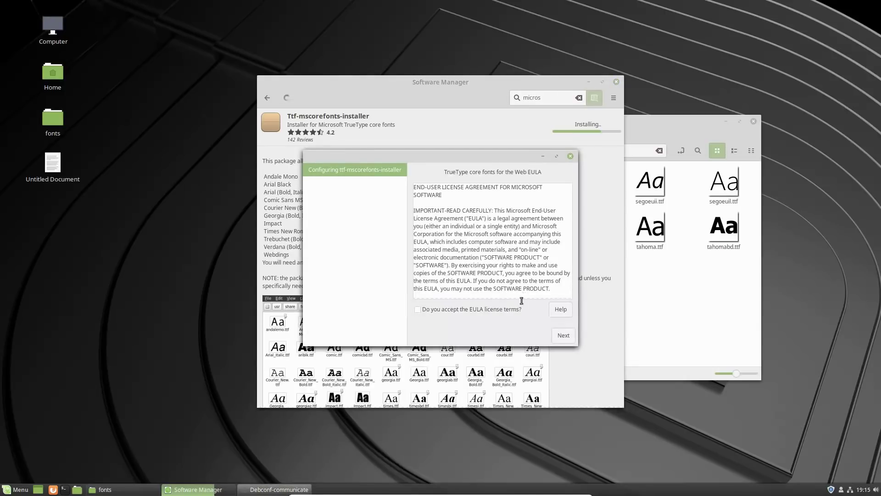
- Accept the Microsoft fonts EULA, finish the installation and close Software Manager
click(465, 307)
drag(569, 199, 576, 302)
click(564, 335)
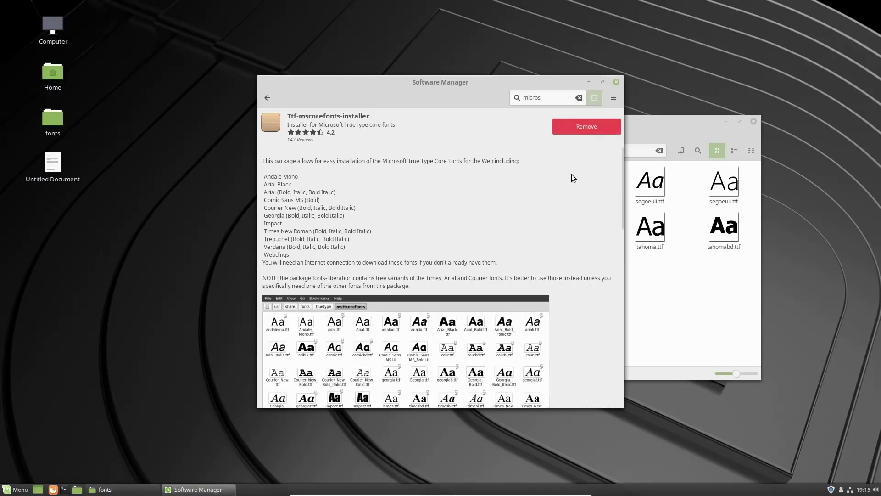
click(617, 81)
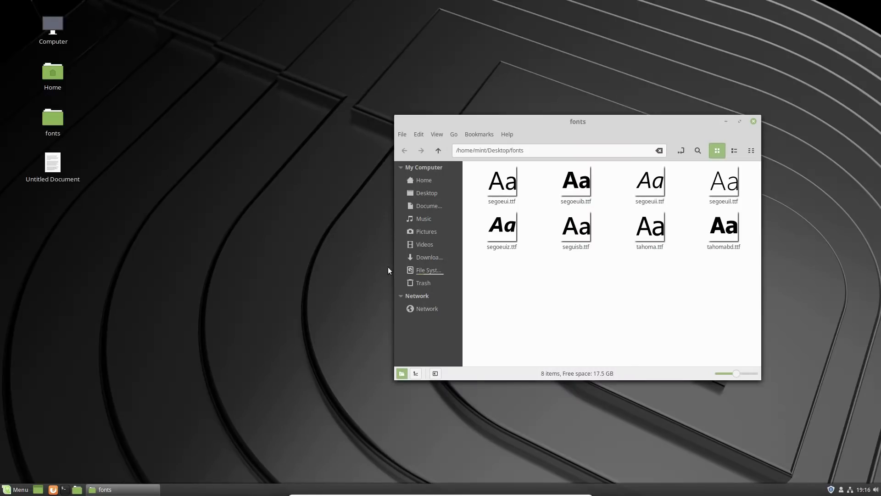
- Open /home/mint in a second Nemo window beside the fonts folder window
double_click(59, 73)
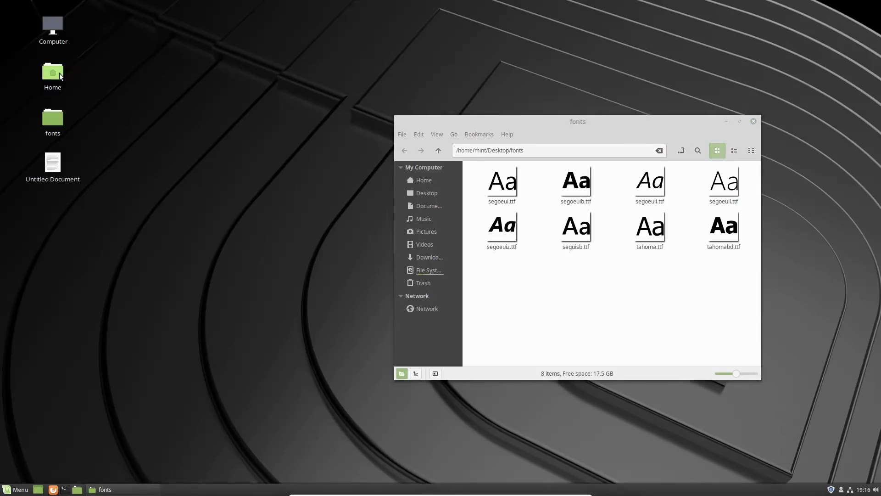
drag(686, 123, 744, 122)
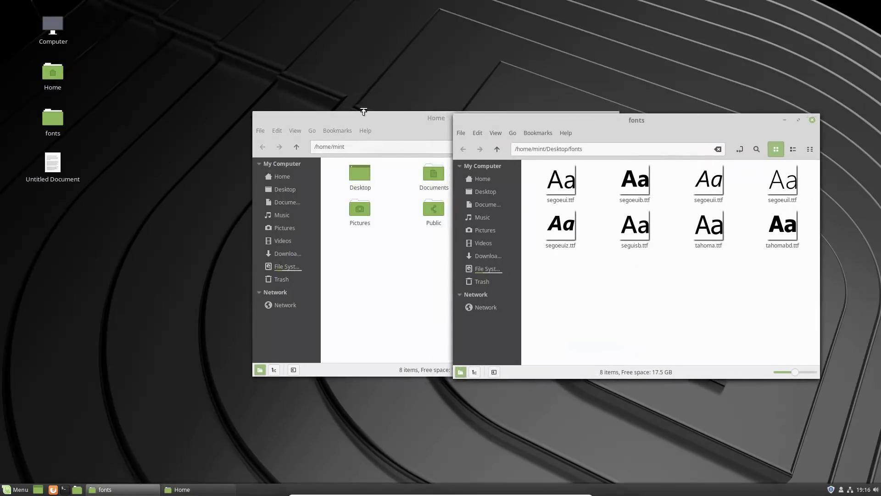
drag(345, 123, 138, 144)
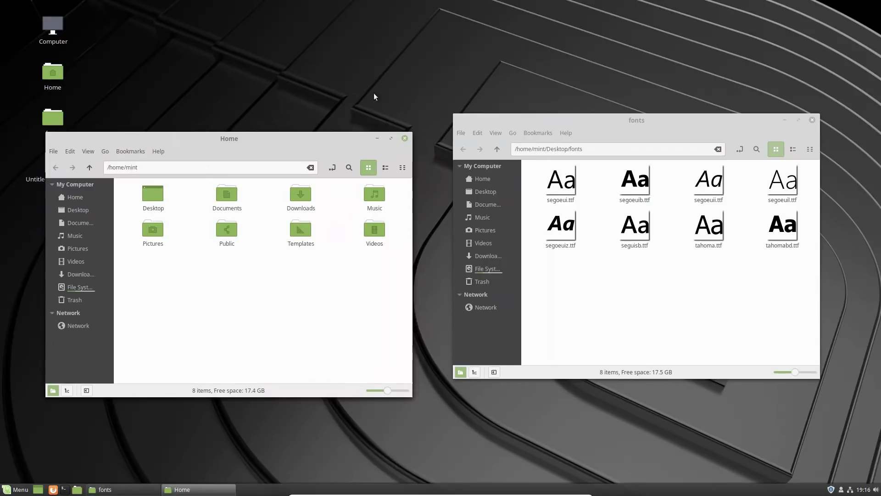
click(561, 191)
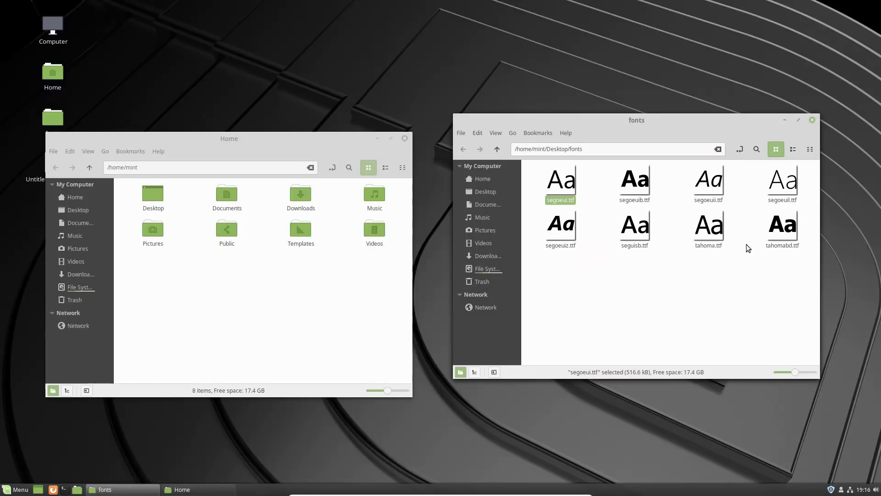
- Install tahoma.ttf through Font Viewer, then show hidden files in the Home window
double_click(718, 234)
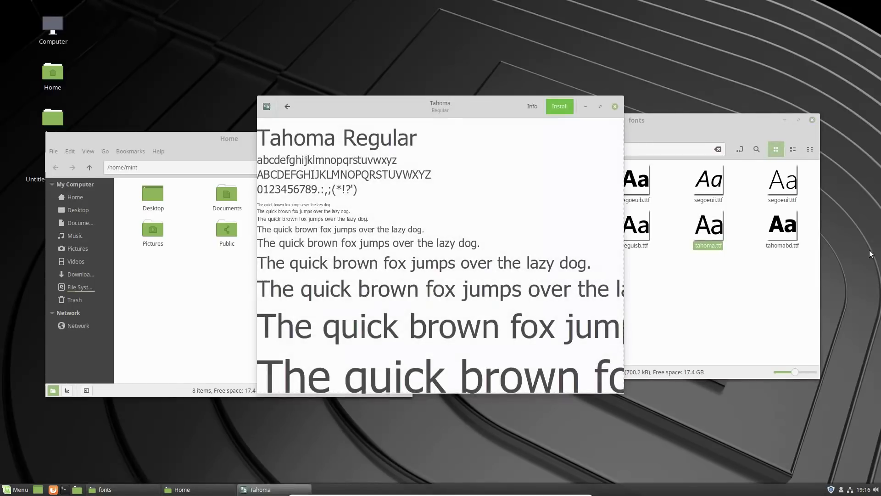
drag(477, 115, 605, 146)
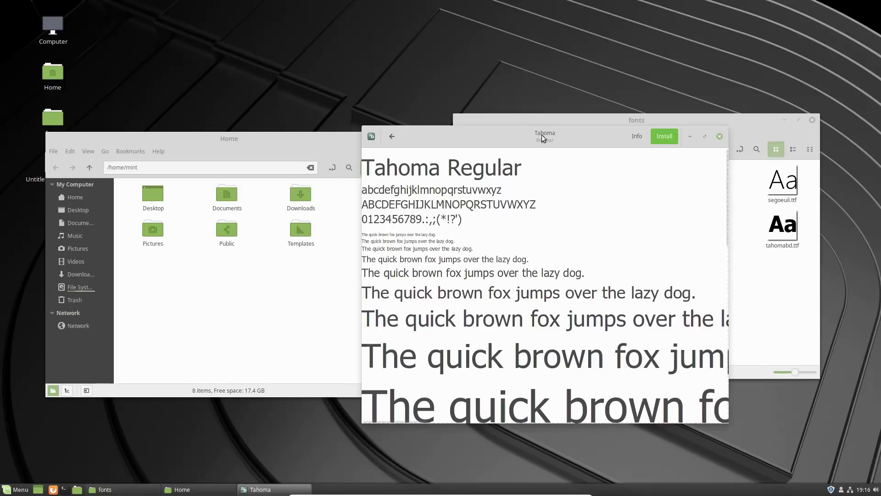
drag(541, 134, 585, 128)
click(703, 130)
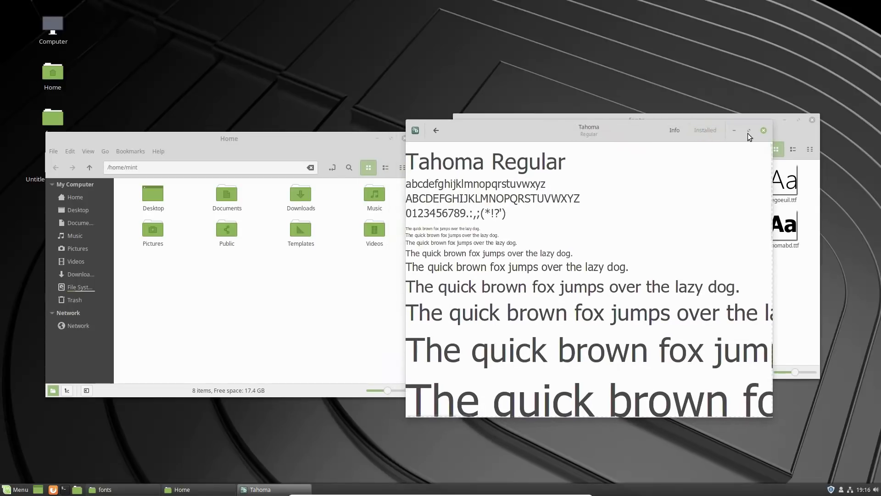
click(764, 130)
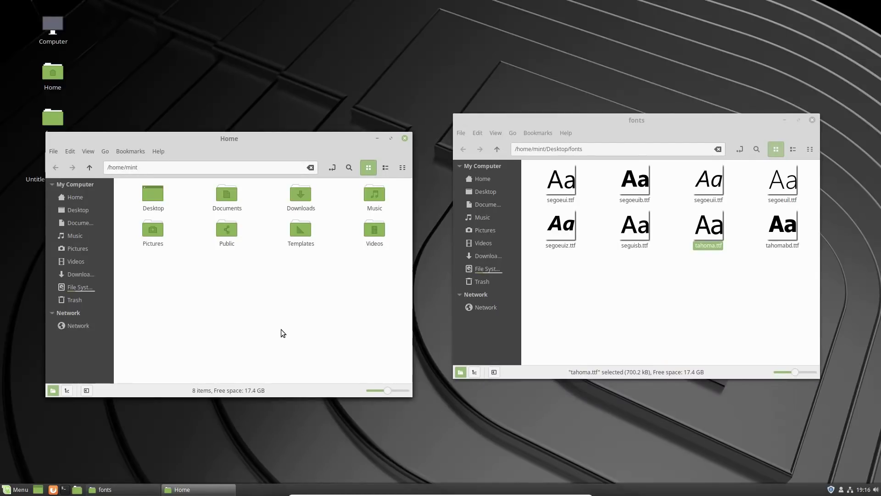
key(ctrl+h)
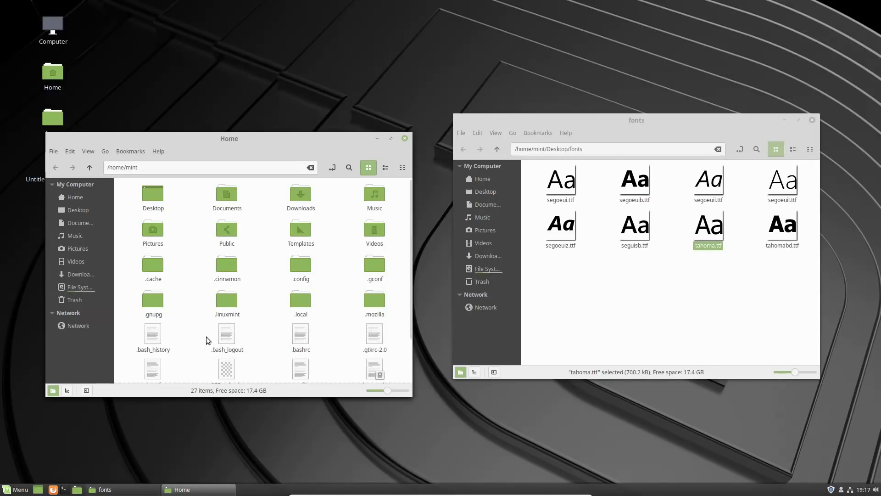
- Confirm tahoma.ttf sits in ~/.local/share/fonts, then go back one level to .local
double_click(292, 303)
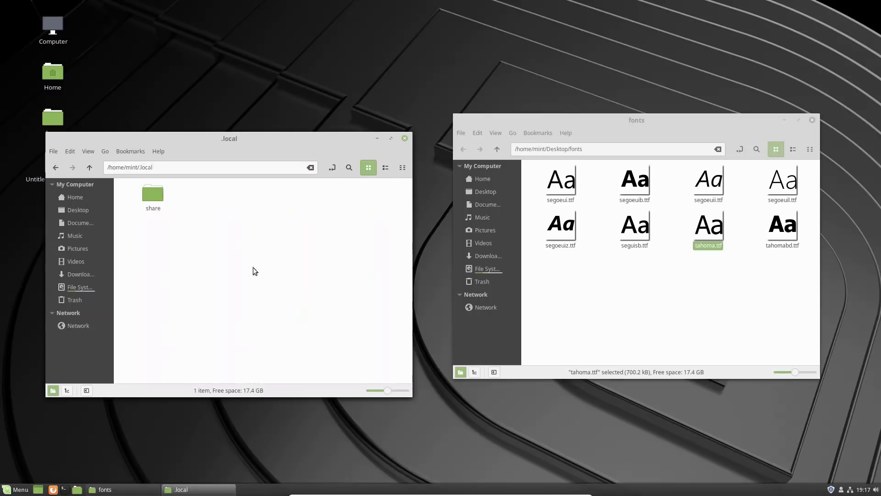
double_click(148, 194)
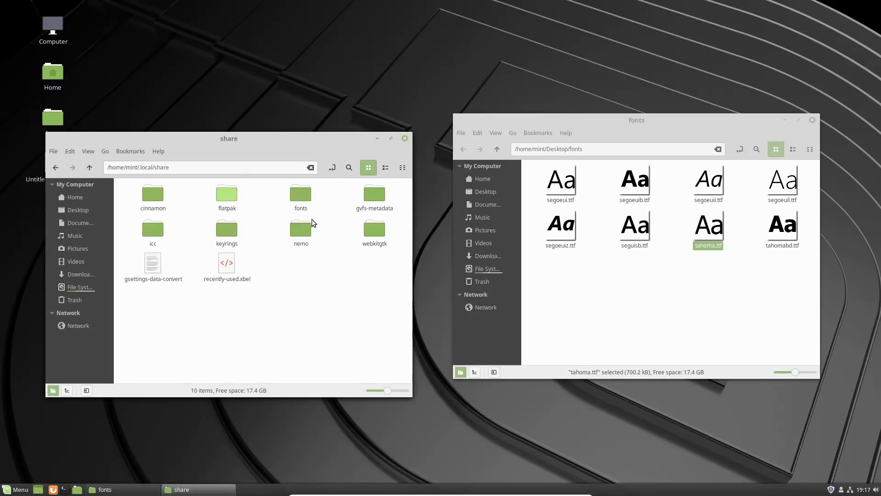
double_click(300, 195)
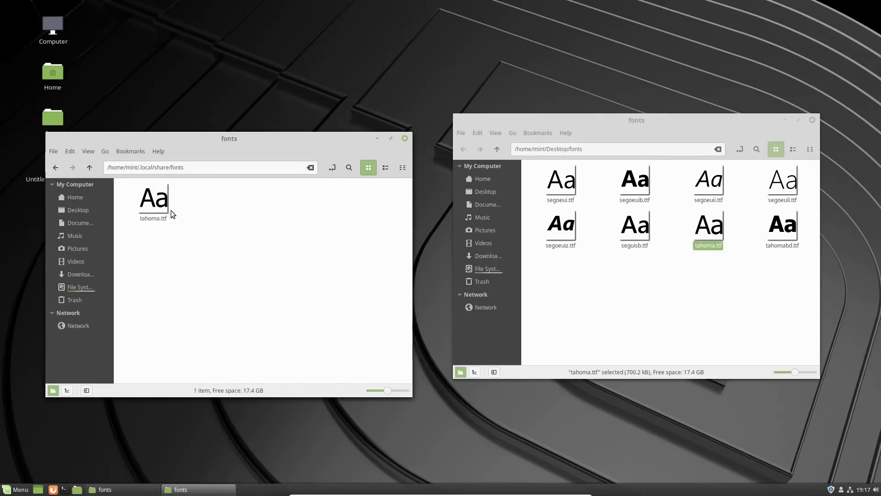
click(58, 168)
- Back in /home/mint, create a new hidden folder named .fonts
click(58, 168)
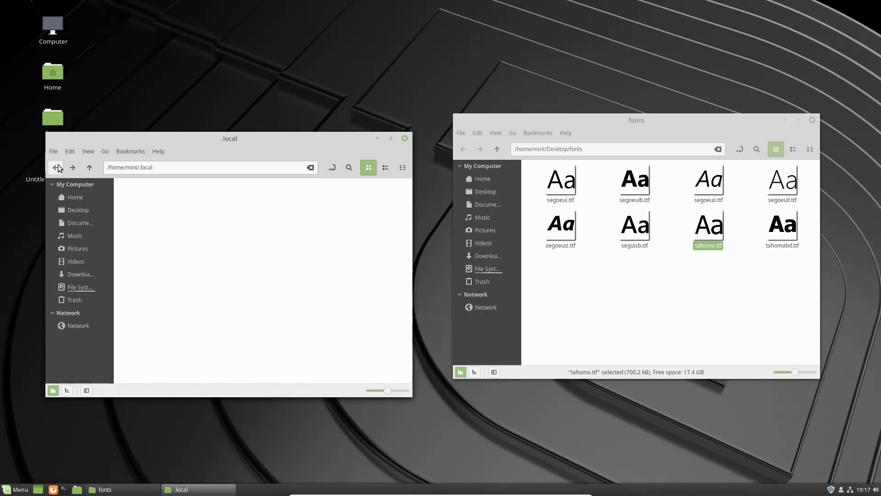
click(58, 168)
right_click(274, 292)
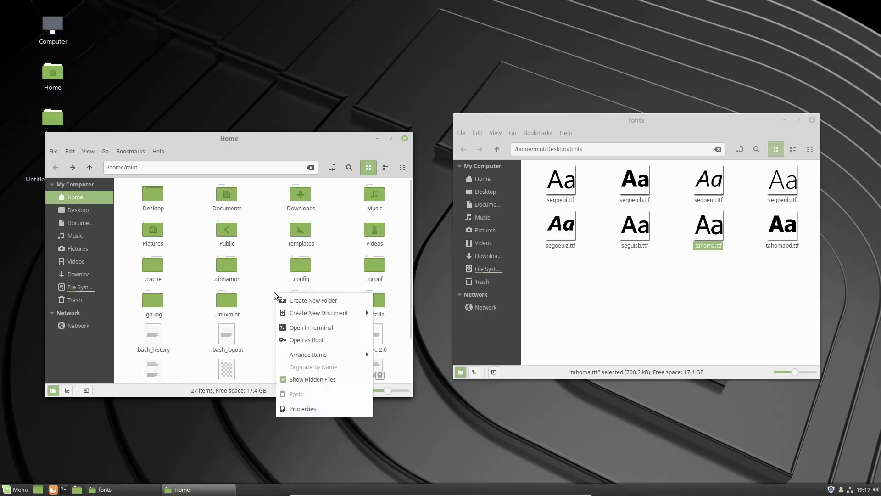
click(302, 300)
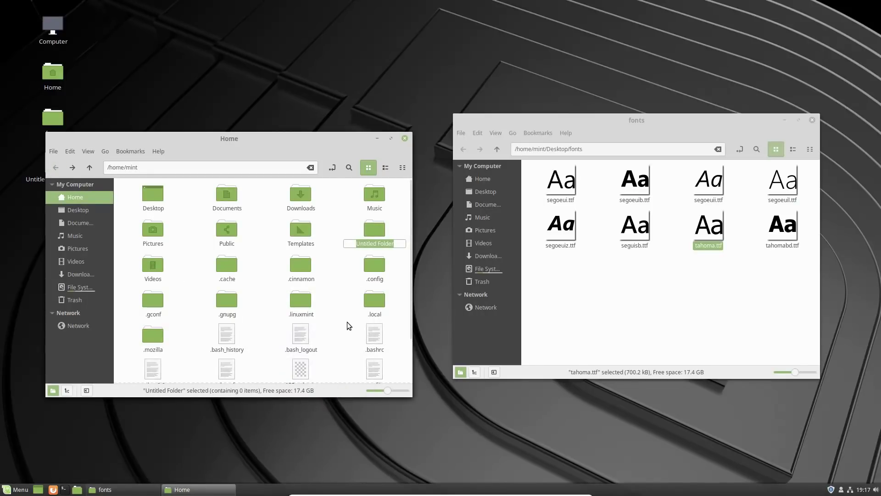
text(.)
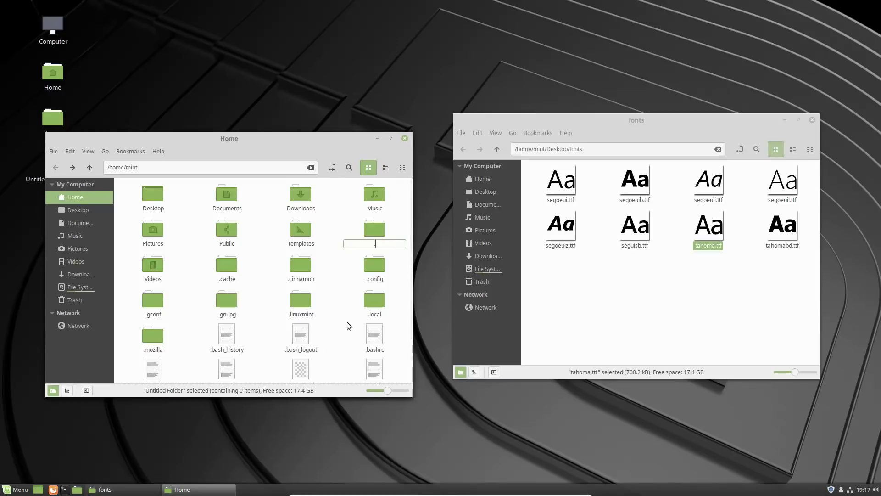
text(fonts)
key(Return)
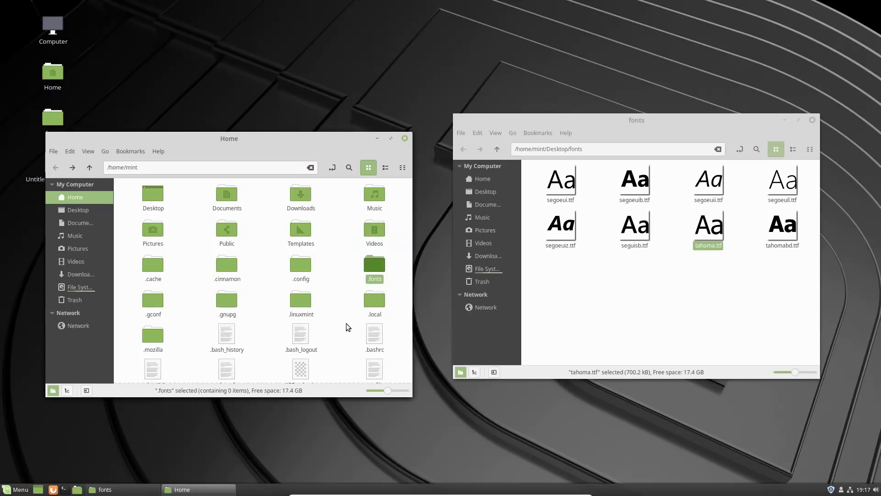
drag(264, 144, 467, 103)
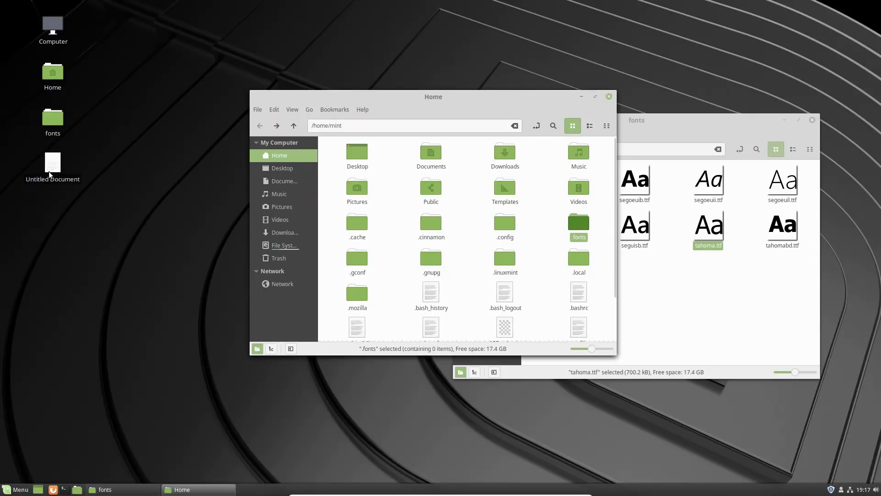
drag(50, 175, 305, 236)
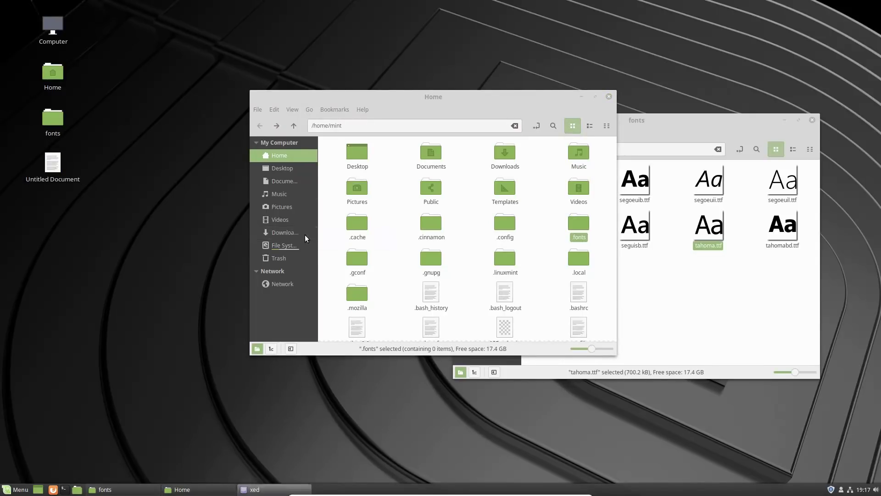
- Select the wget command in the Xed document, minimise the editor and open a terminal
triple_click(328, 204)
key(ctrl+c)
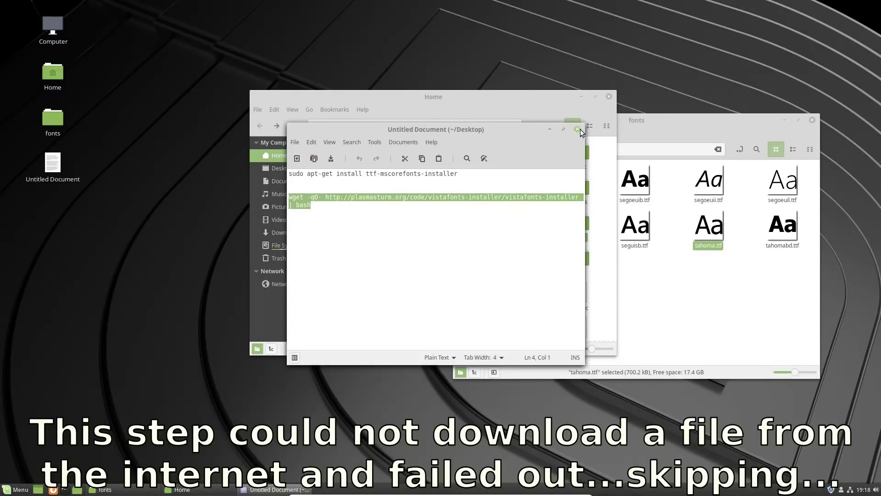
click(550, 130)
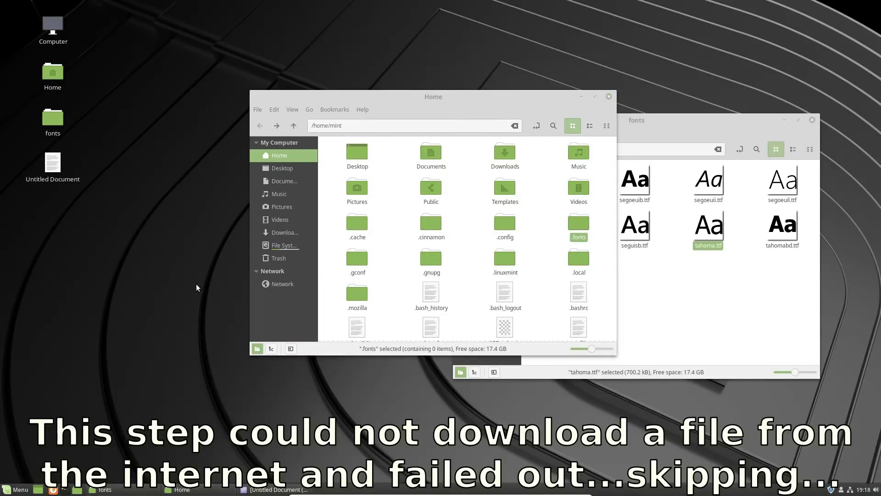
key(ctrl+alt+t)
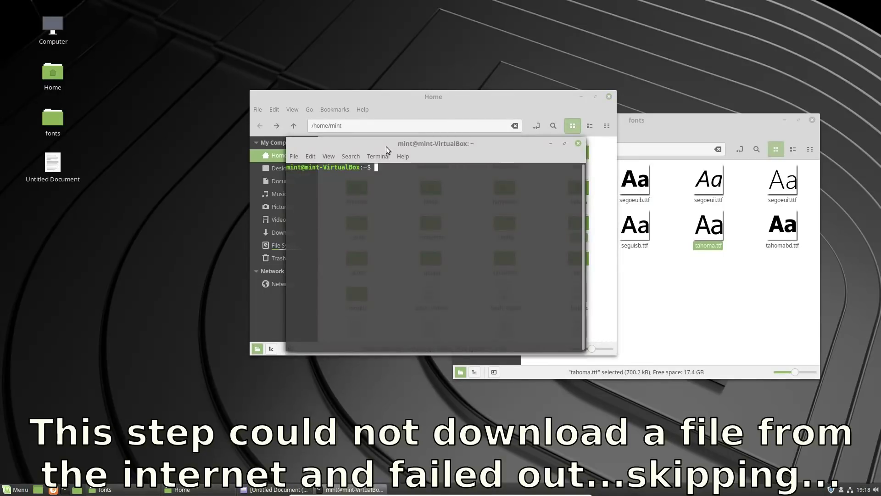
- Run the pasted wget vistafonts-installer | bash command, then close the Firefox Calibre page
key(ctrl+shift+v)
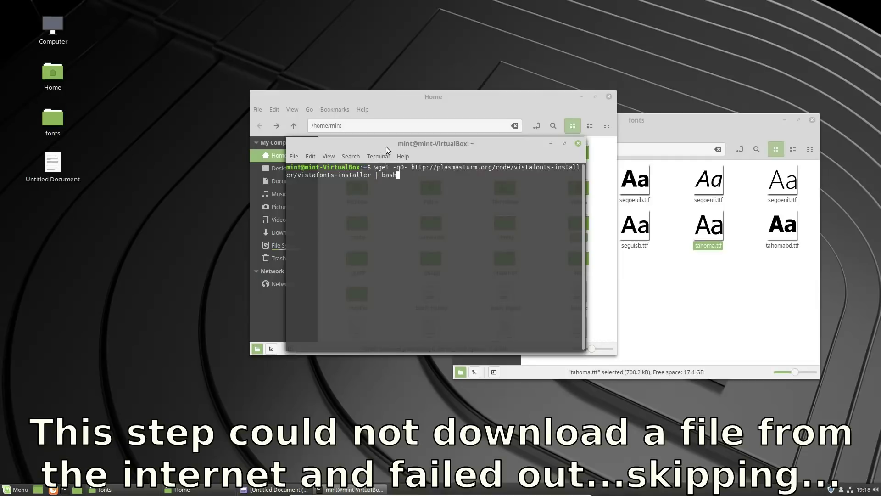
key(Return)
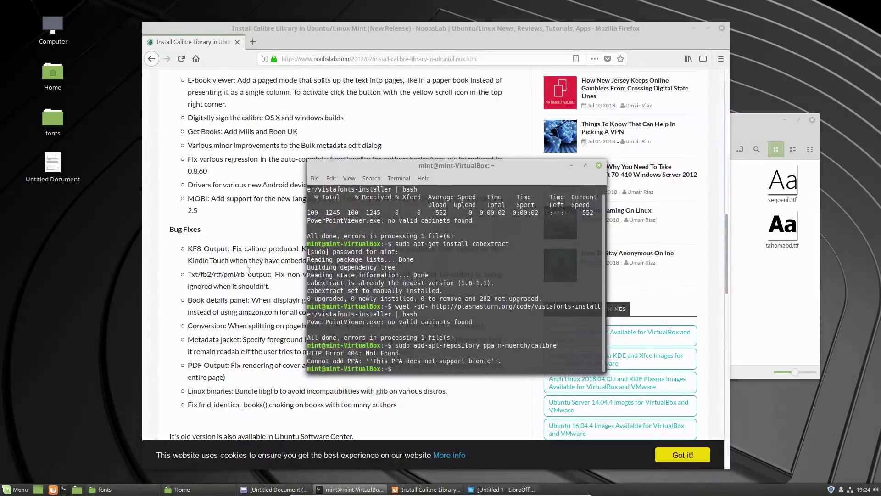
click(248, 271)
scroll(248, 270, down, 8)
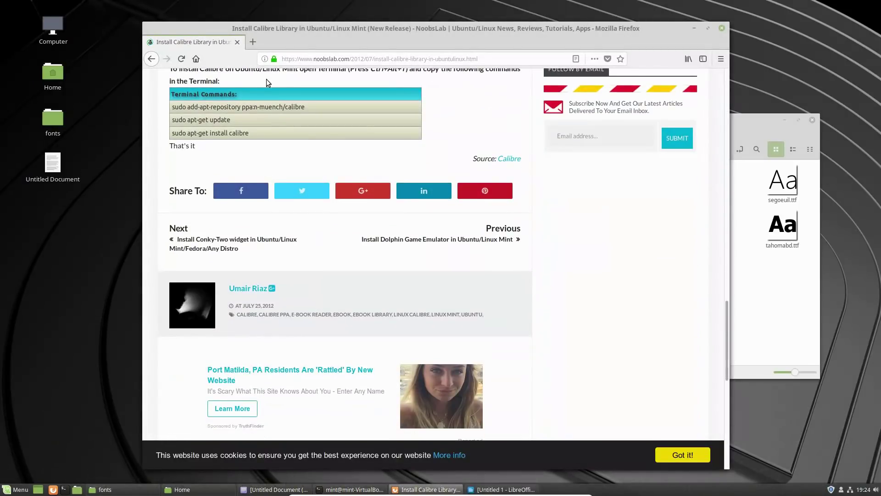
click(154, 62)
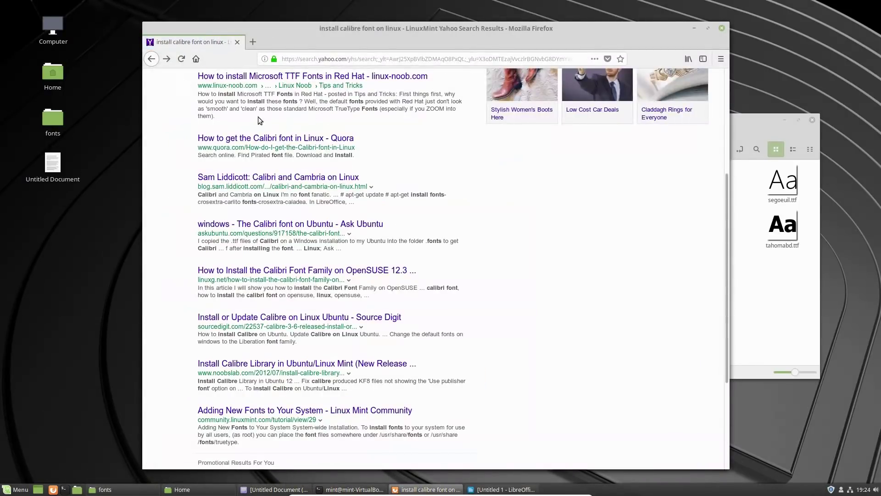
scroll(418, 231, down, 5)
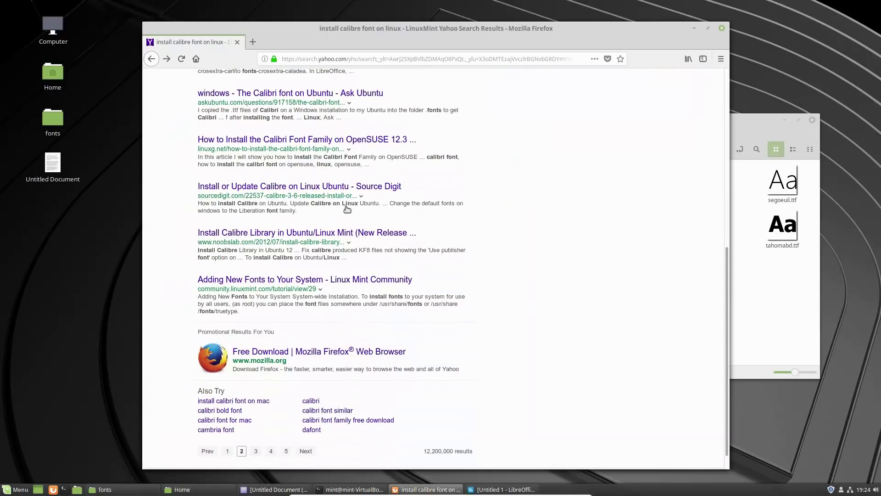
click(722, 28)
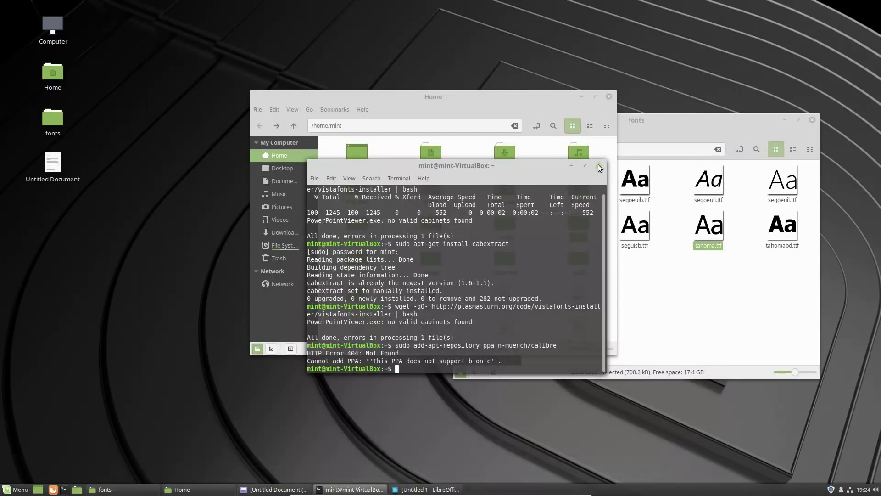
- Exit the terminal and move all eight Segoe and Tahoma .ttf files into ~/.fonts
text(exit)
key(Return)
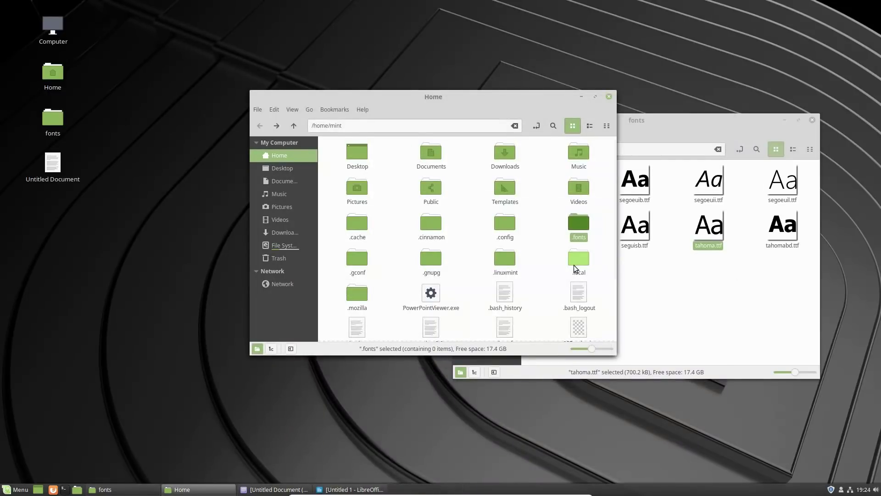
double_click(578, 223)
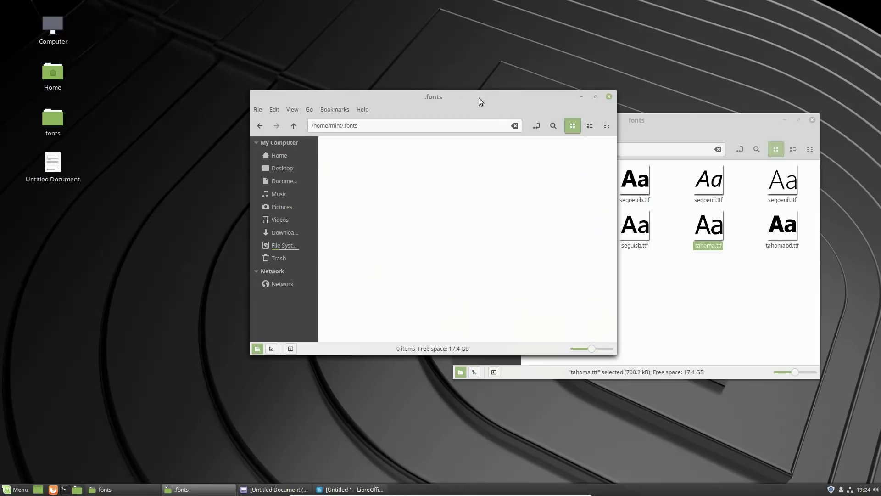
drag(478, 98, 286, 104)
click(804, 289)
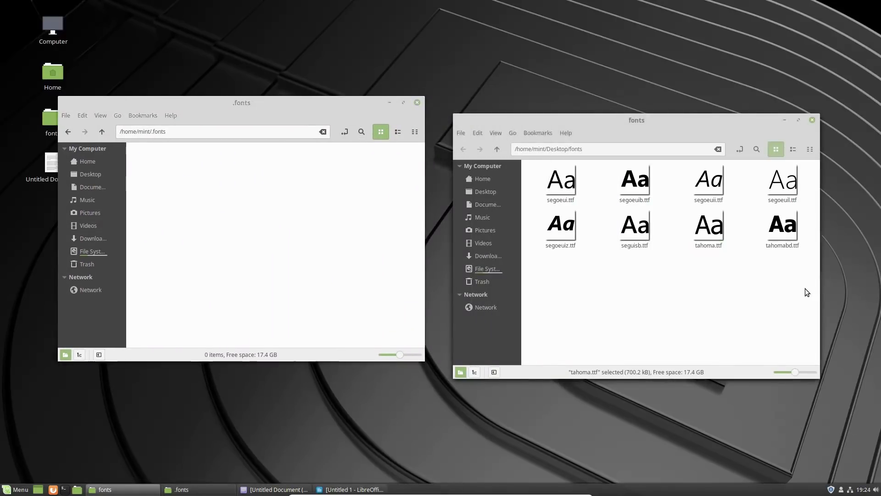
drag(805, 288, 252, 226)
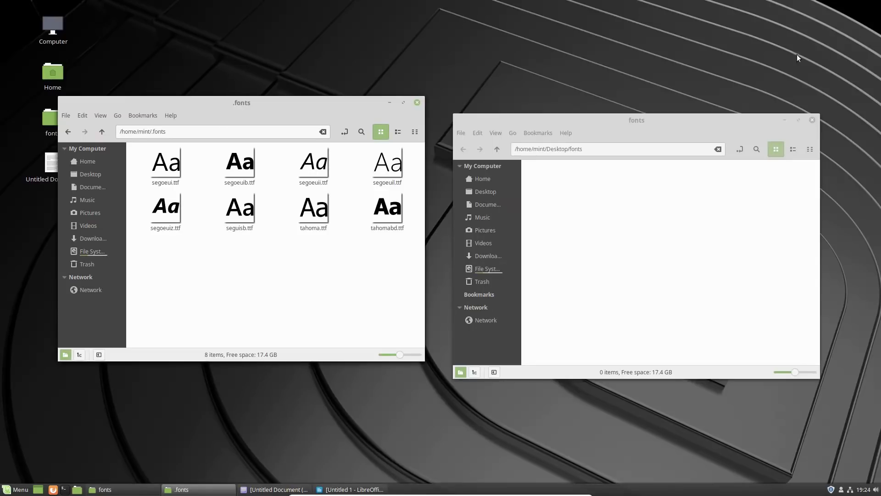
click(812, 119)
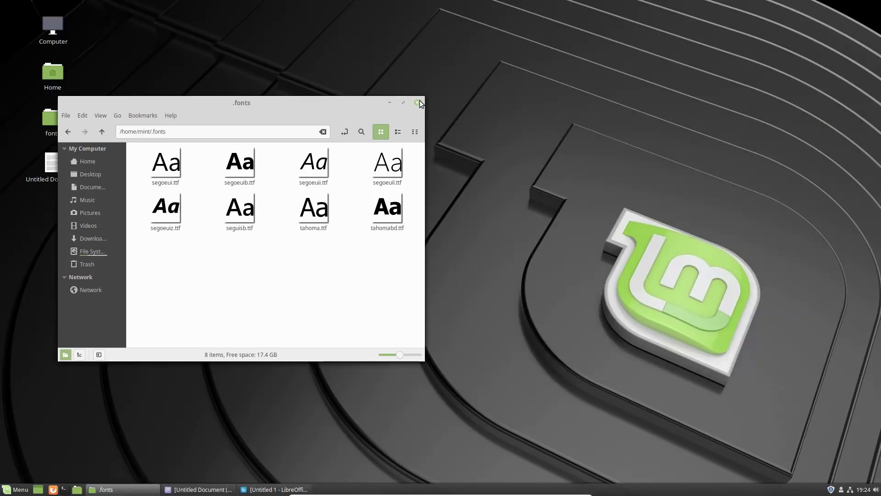
- Close the .fonts folder window and launch a new LibreOffice Writer document from the Office menu
click(416, 103)
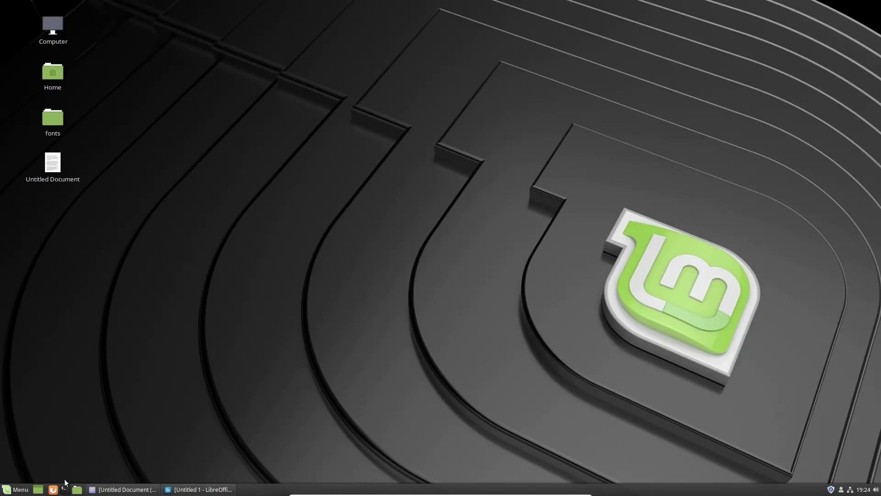
click(17, 489)
mouse_move(87, 328)
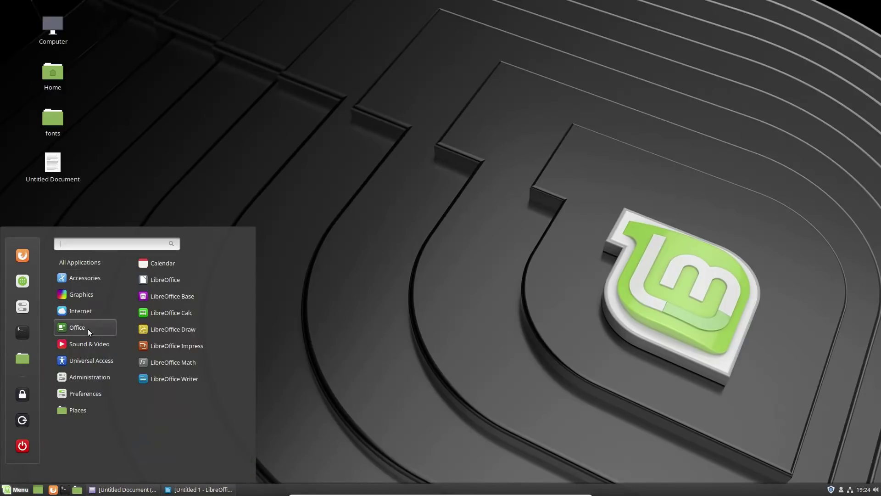
click(172, 374)
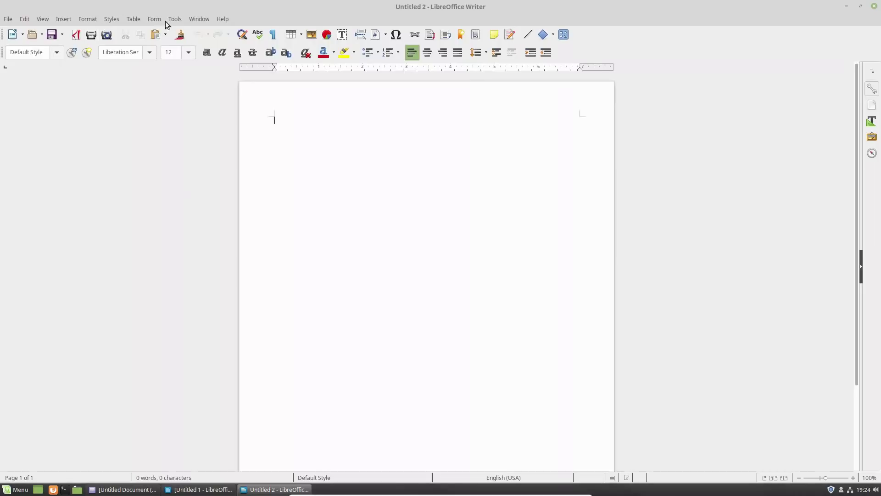
- In Load/Save General options, set Always save as to Microsoft Word 2007-2013 XML (*.docx)
click(205, 18)
mouse_move(175, 19)
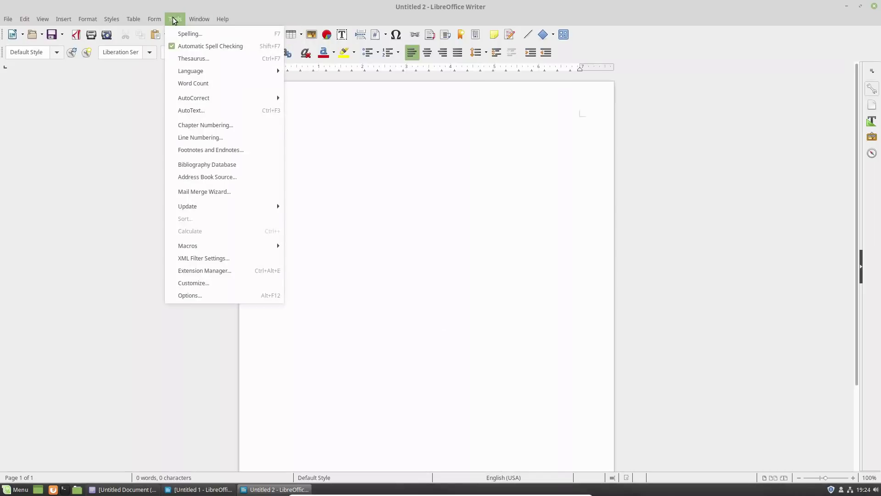
click(196, 295)
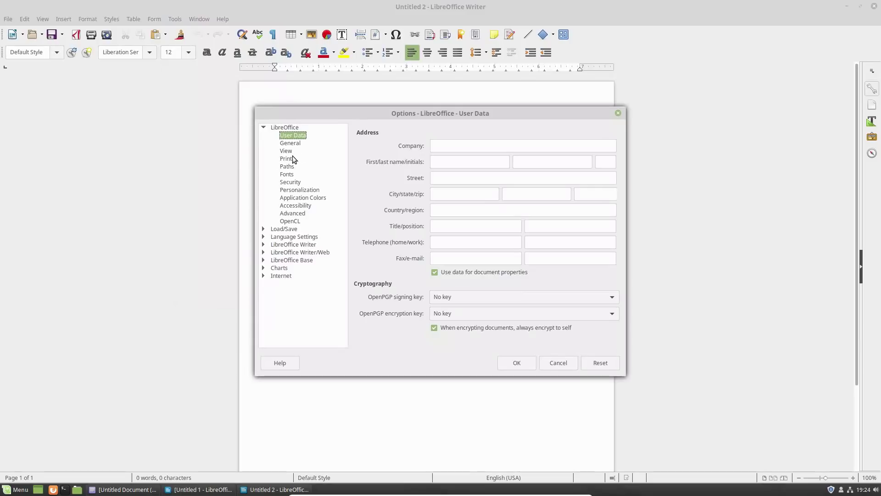
click(287, 174)
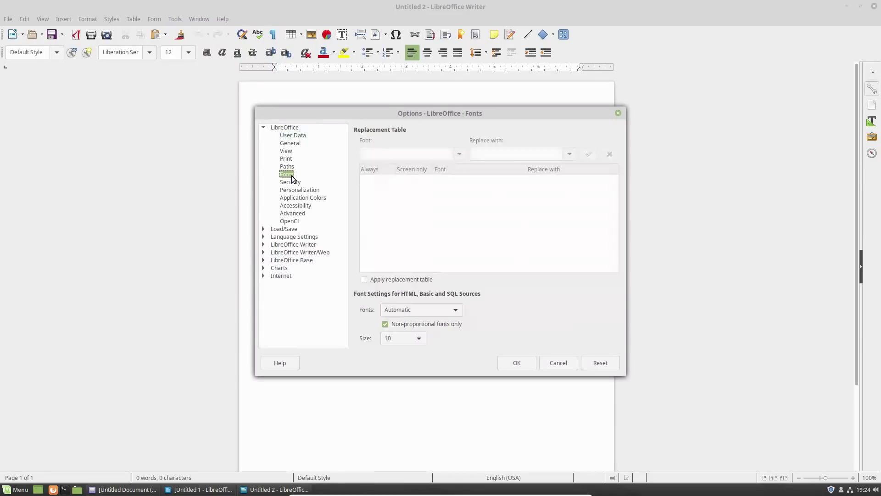
click(290, 228)
click(262, 228)
click(290, 236)
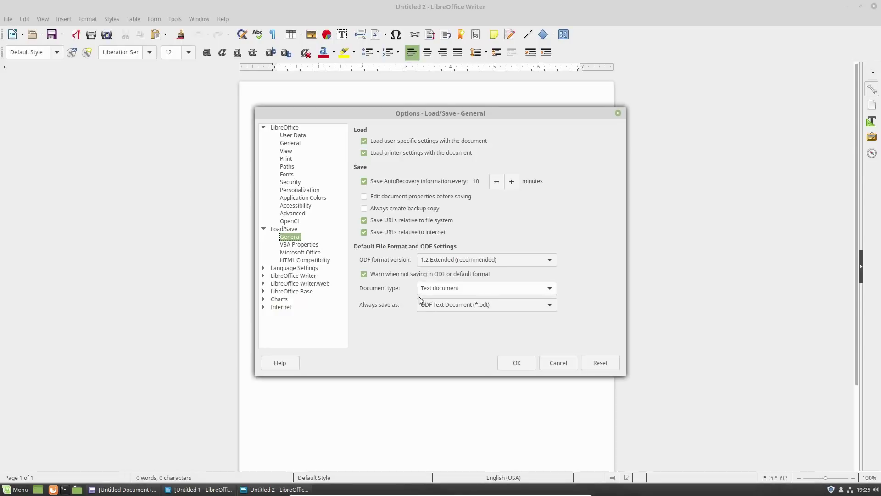
click(550, 305)
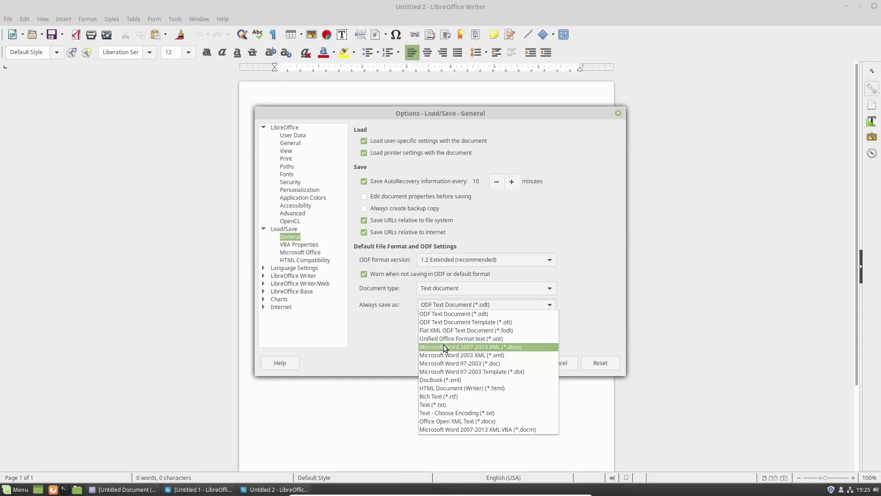
click(513, 348)
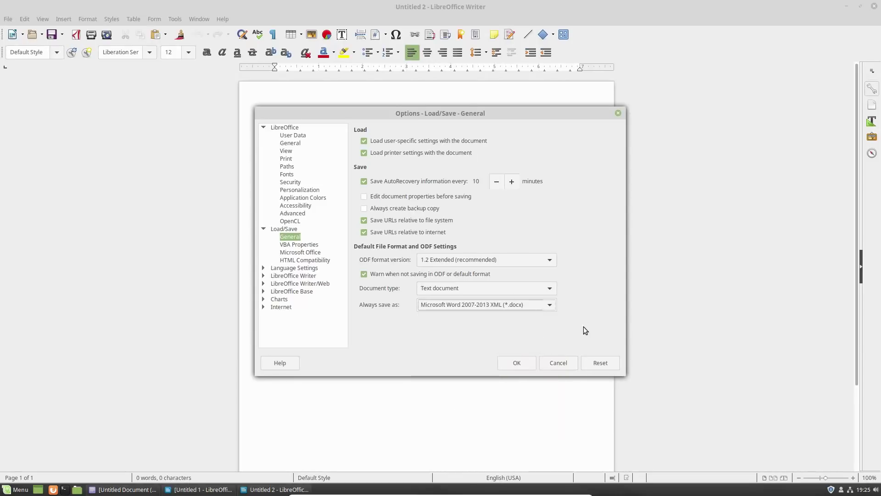
click(518, 362)
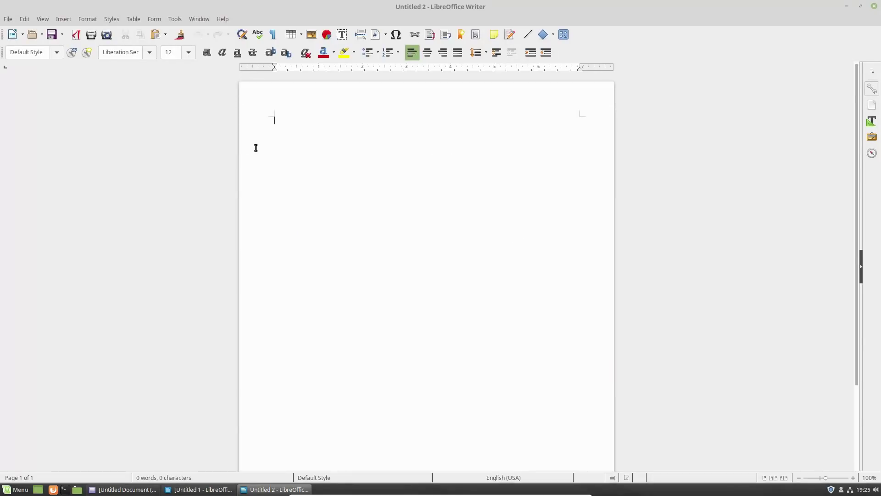
click(202, 18)
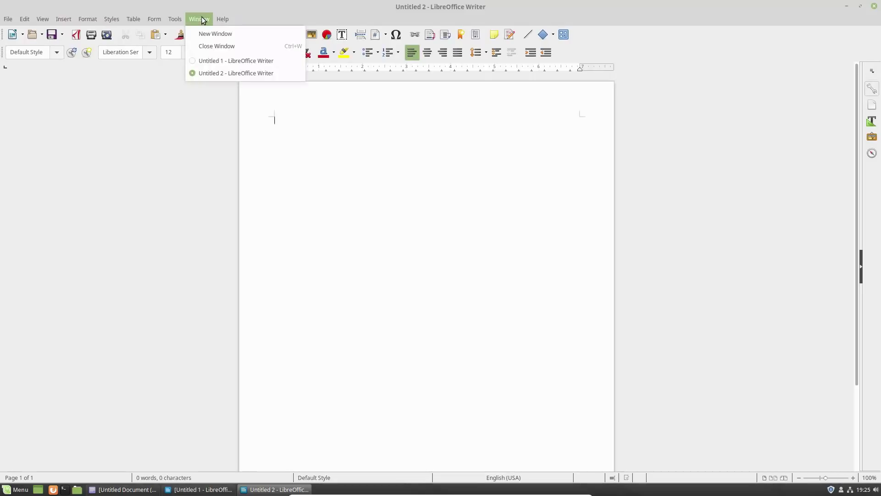
- Open the LibreOffice Writer Basic Fonts (Western) options page
click(174, 21)
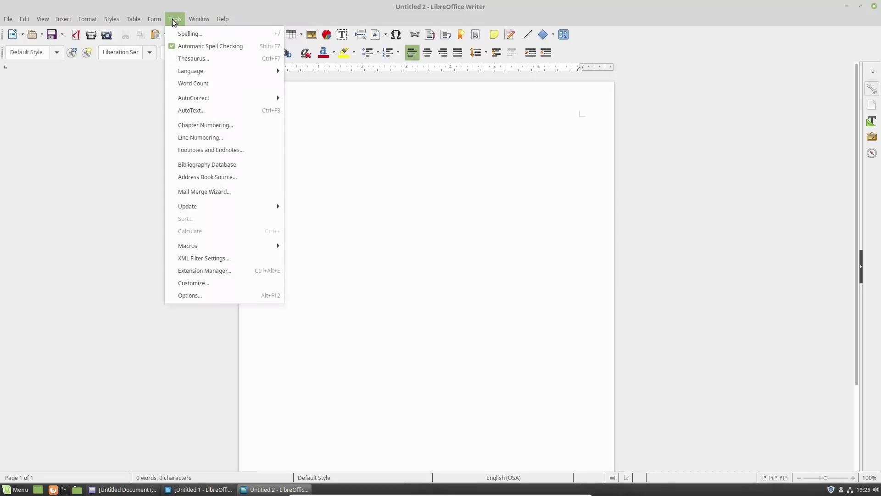
click(214, 296)
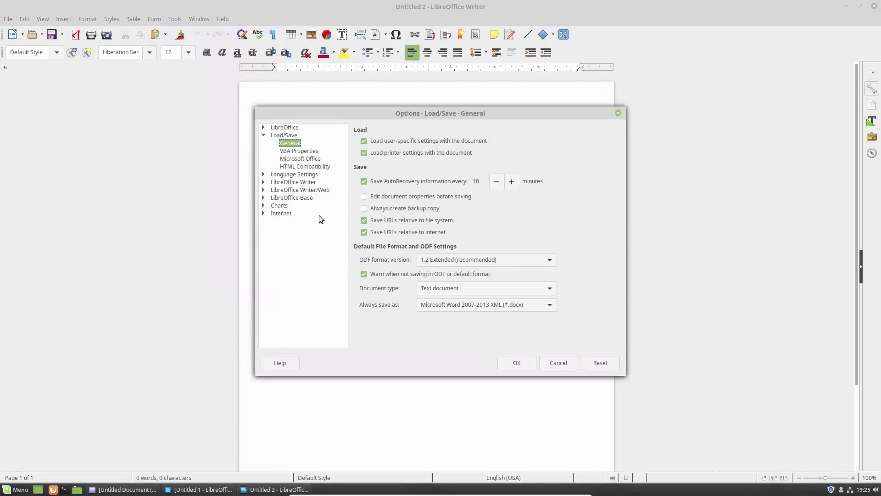
click(279, 184)
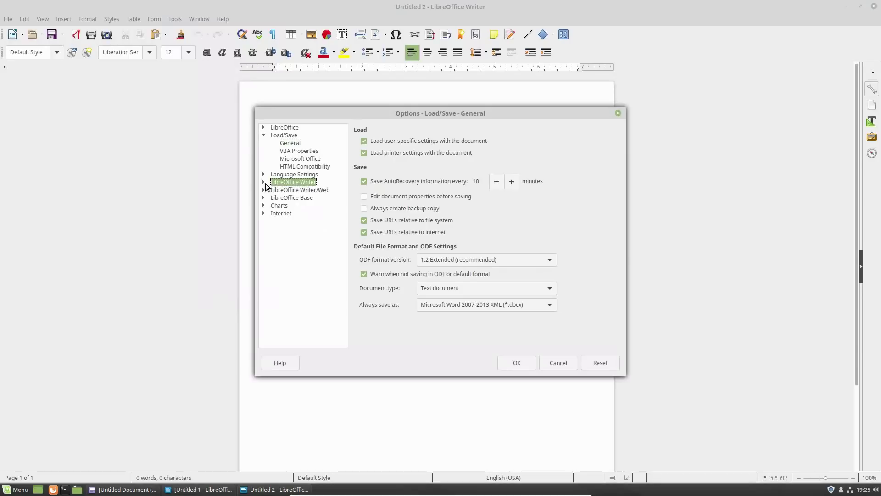
click(263, 182)
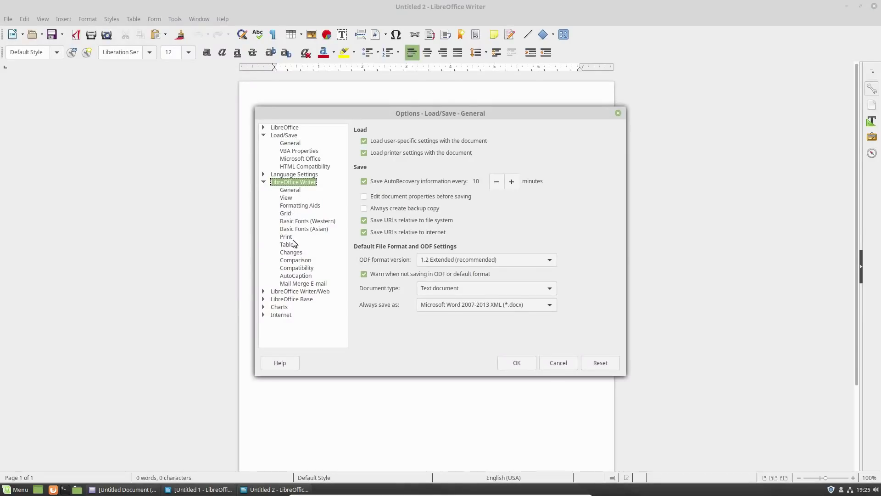
click(285, 197)
click(291, 189)
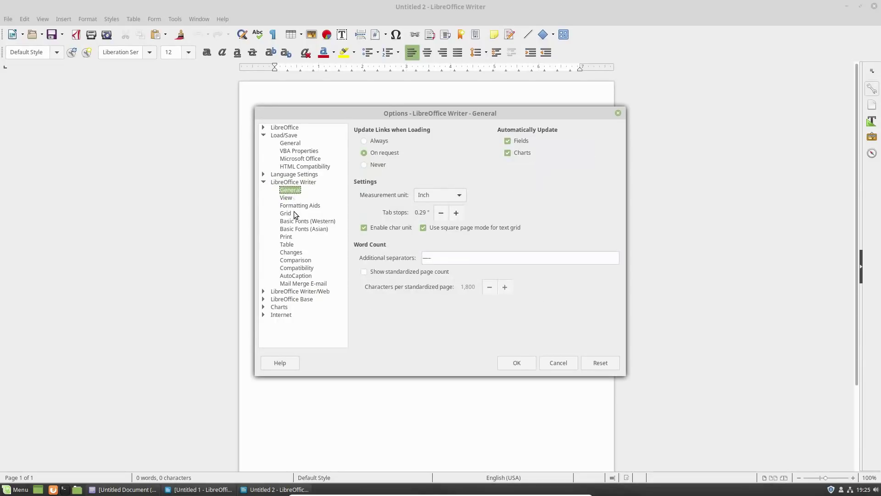
click(293, 221)
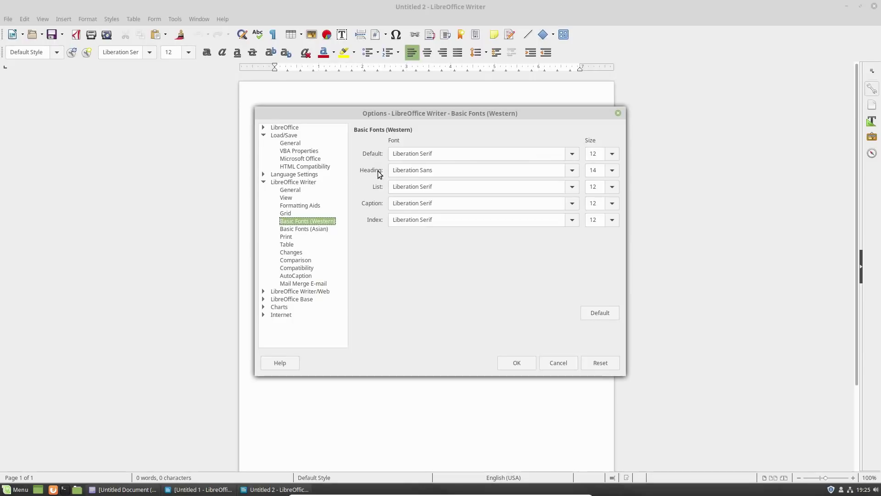
- Set both the Default and Heading basic fonts to Arial
click(571, 153)
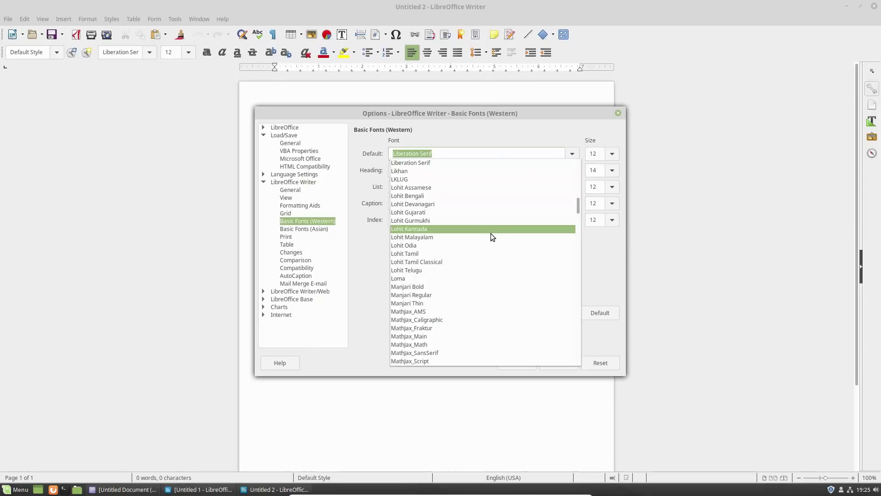
scroll(491, 233, up, 15)
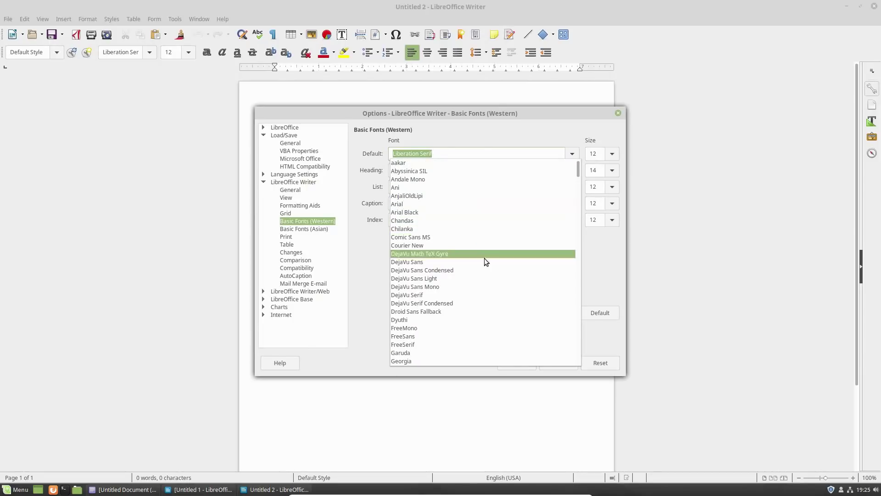
click(451, 205)
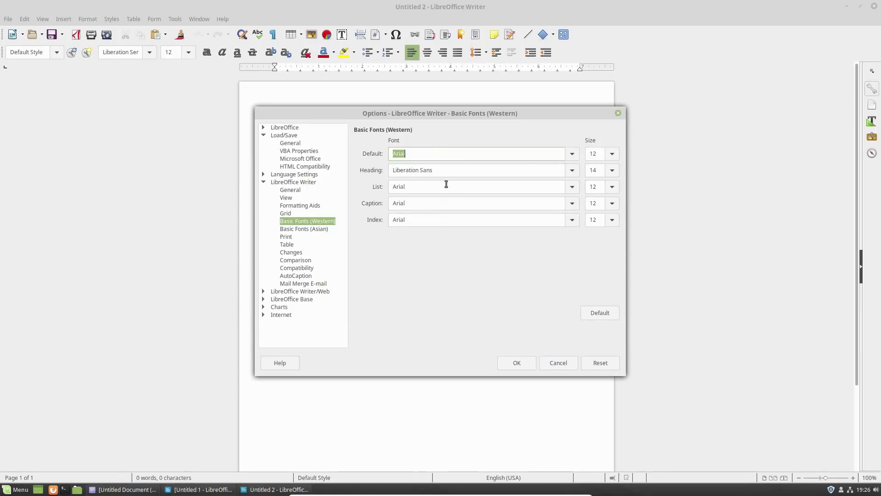
click(572, 170)
scroll(505, 208, up, 10)
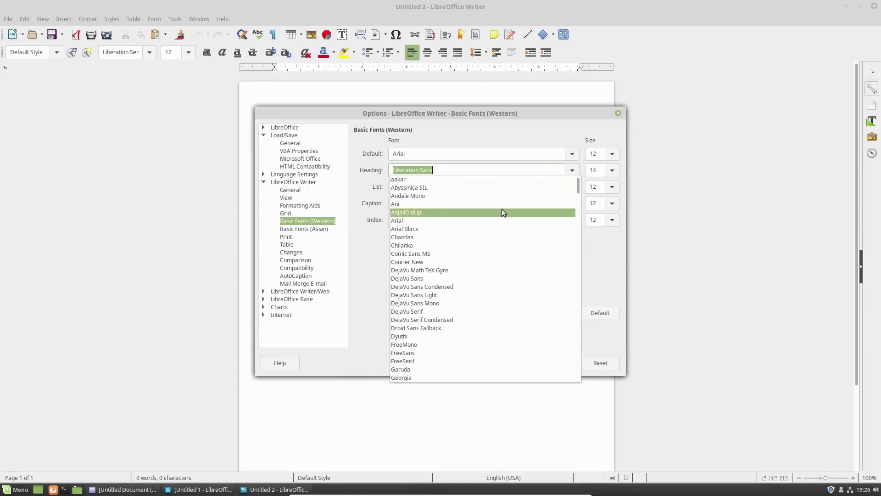
click(437, 220)
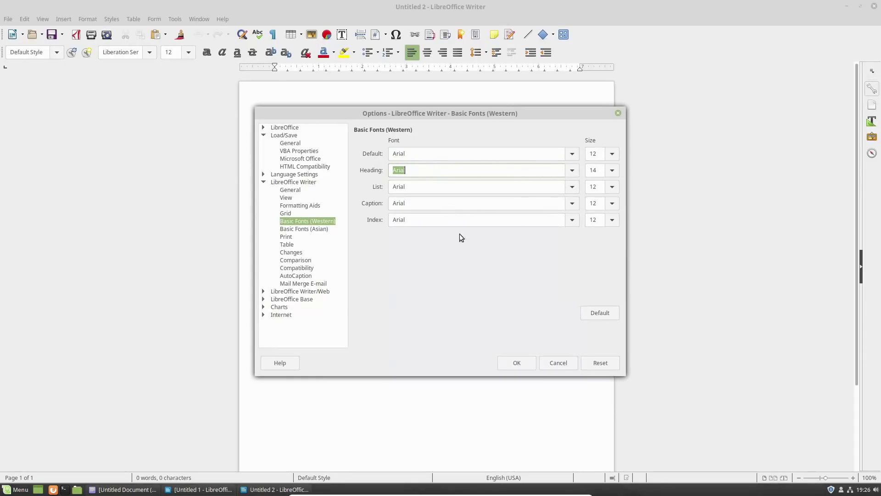
- Apply the Arial font settings, discard the blank Untitled 2 unsaved, and start a new Writer document
click(516, 362)
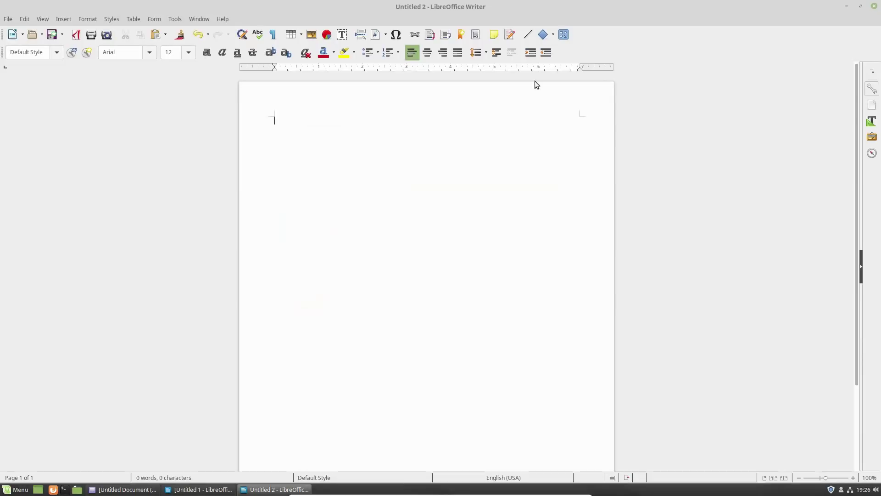
click(874, 6)
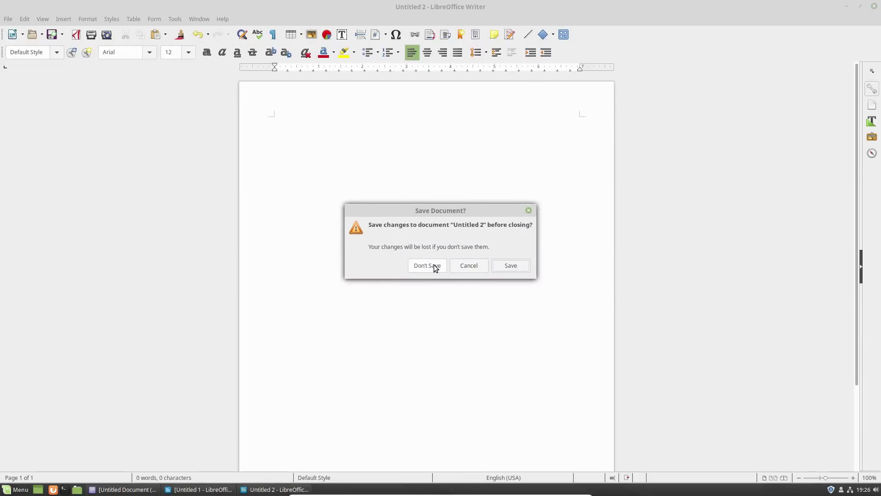
click(435, 267)
click(14, 489)
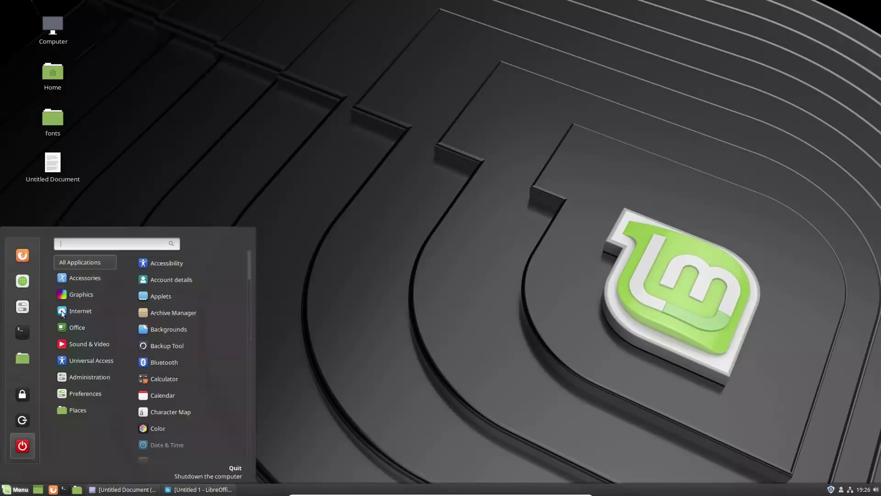
mouse_move(74, 329)
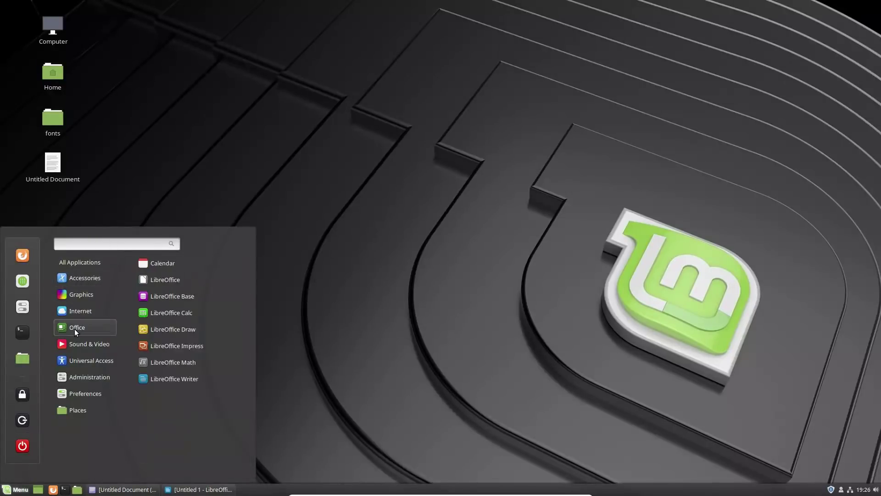
click(176, 378)
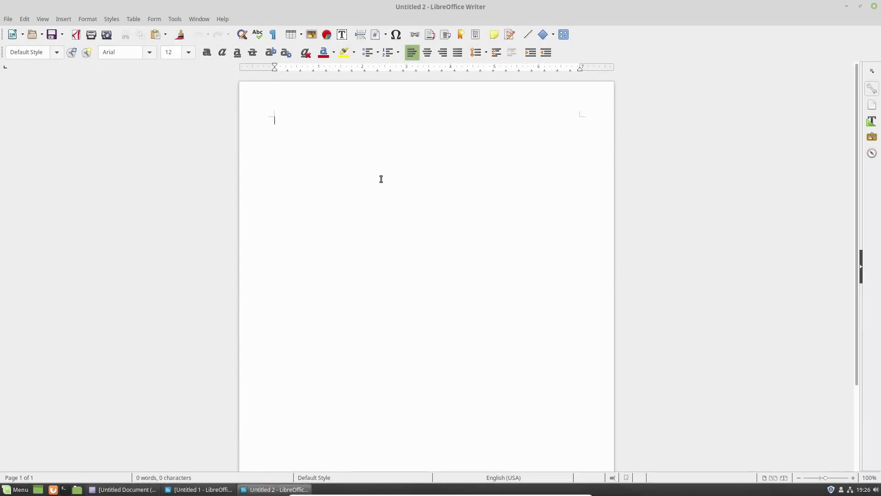
- Type 'This is just a test' and save it to the Desktop as Untitled 2.docx
text(This is just a test)
click(51, 34)
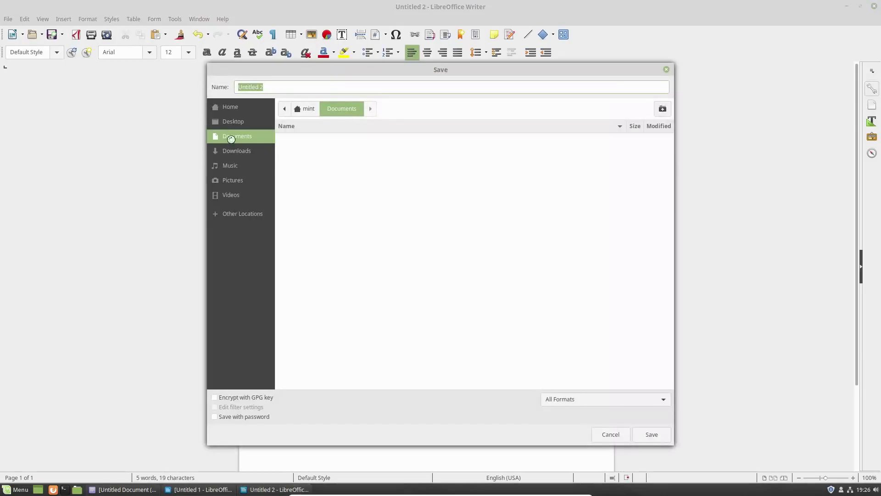
click(234, 121)
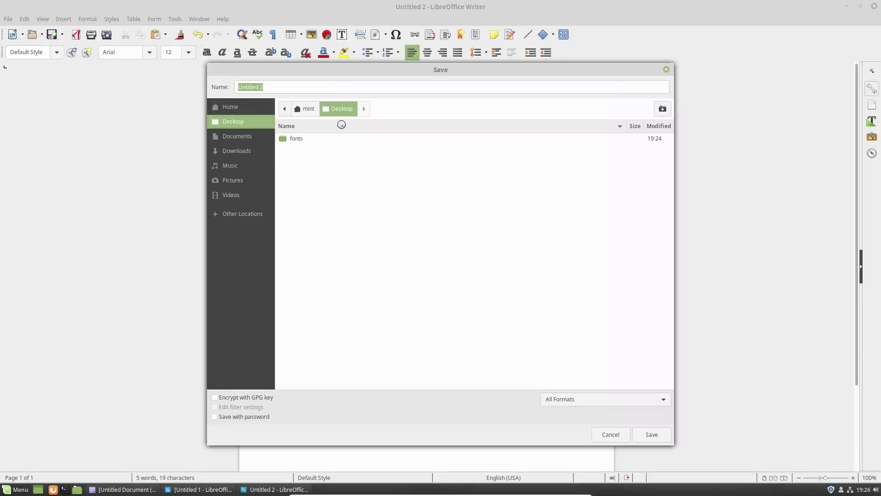
click(652, 434)
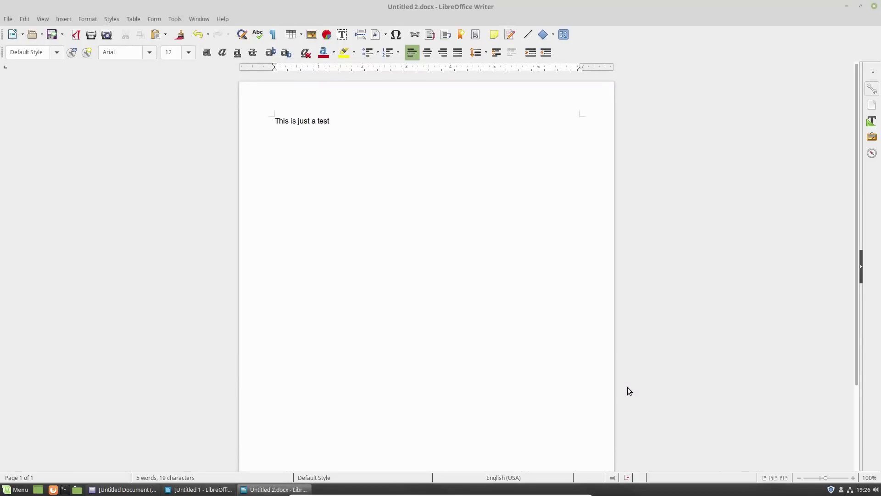
- Minimize Writer, select Untitled 2.docx on the desktop, and briefly open then close the Home folder
click(846, 6)
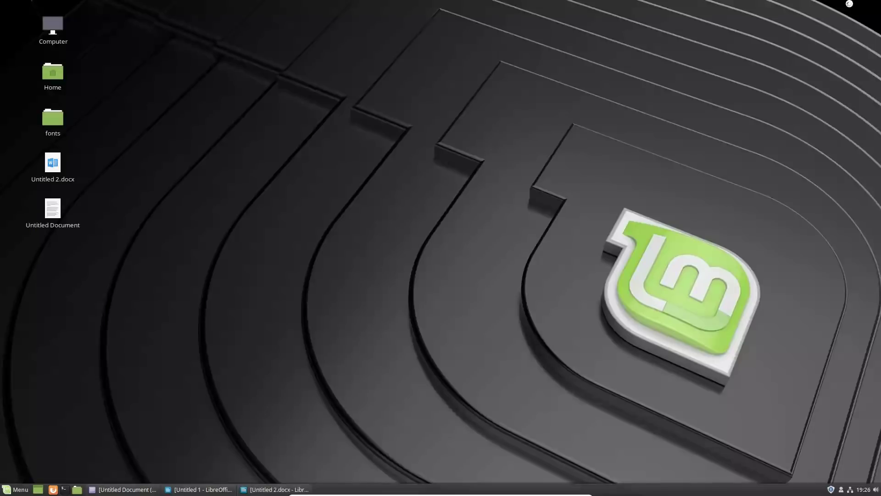
click(45, 175)
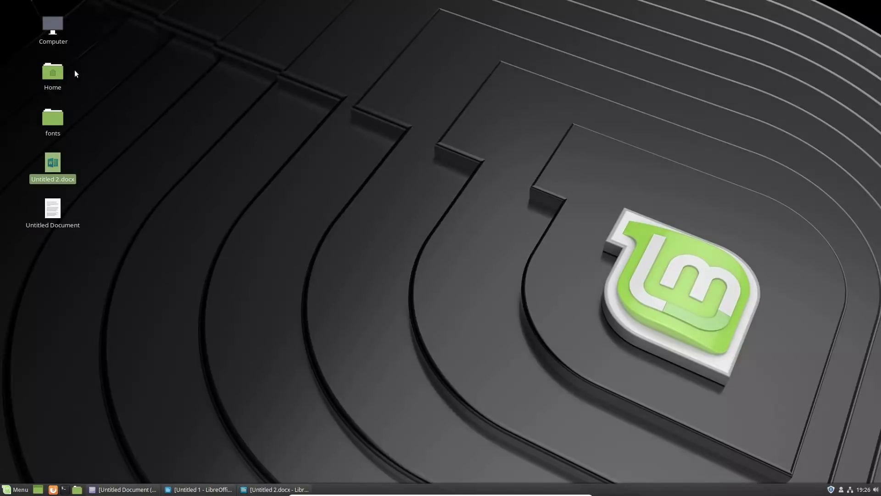
double_click(54, 78)
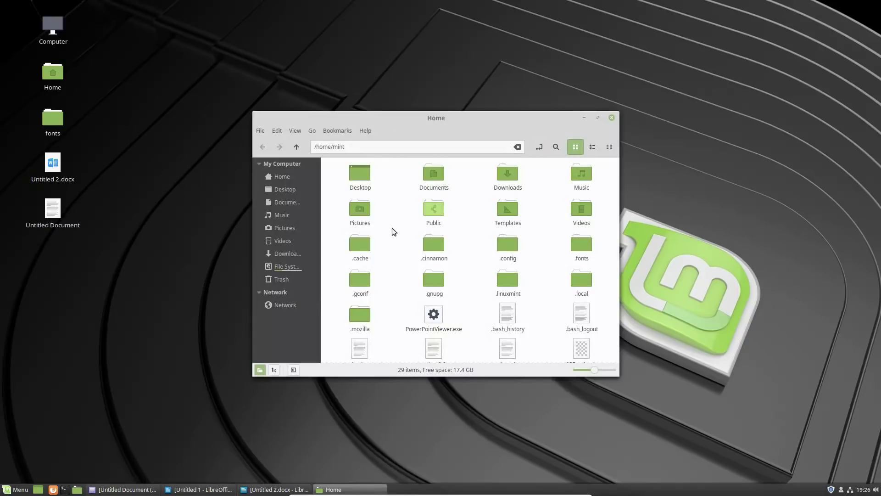
click(612, 118)
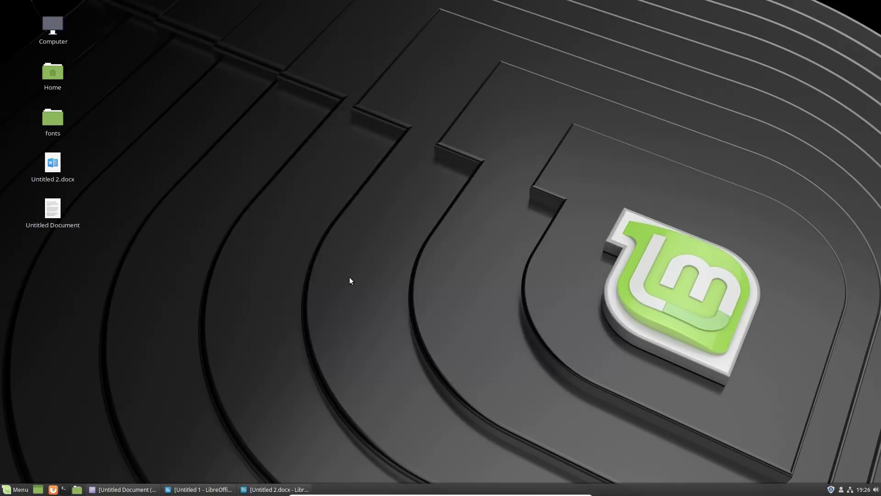
- Review the Microsoft account in Online Accounts, then open Home and show the Network locations
key(super)
text(on)
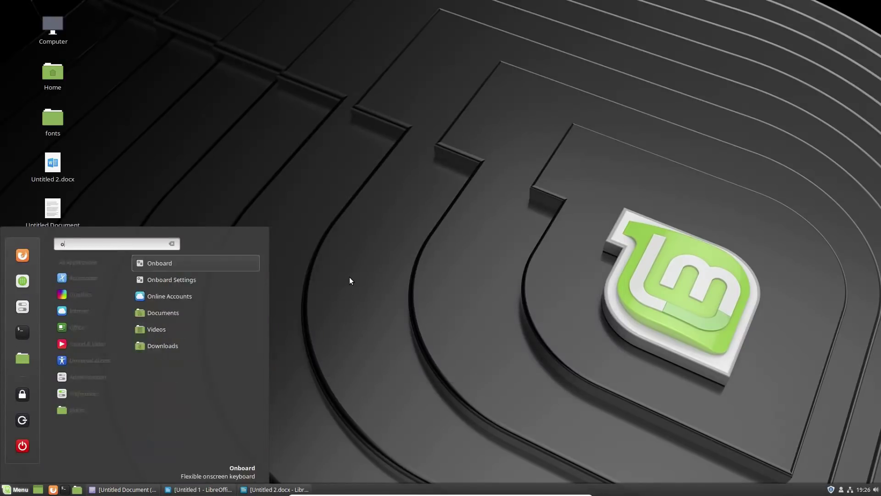
click(158, 296)
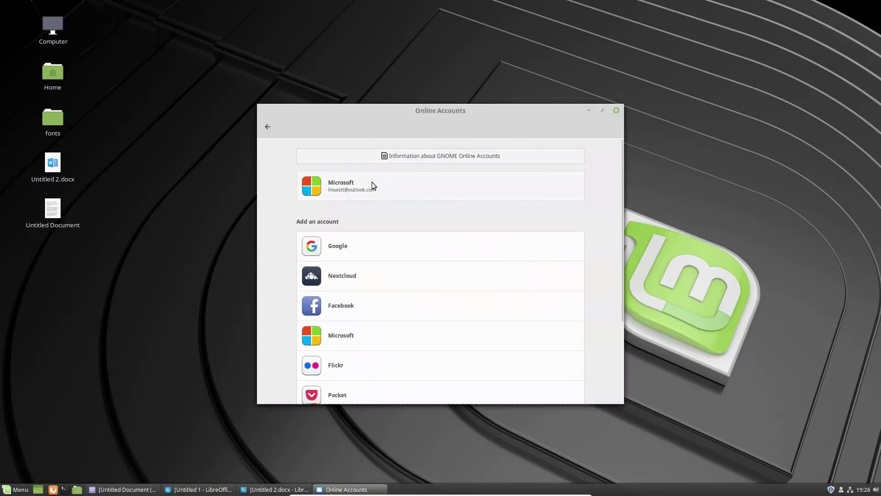
click(372, 183)
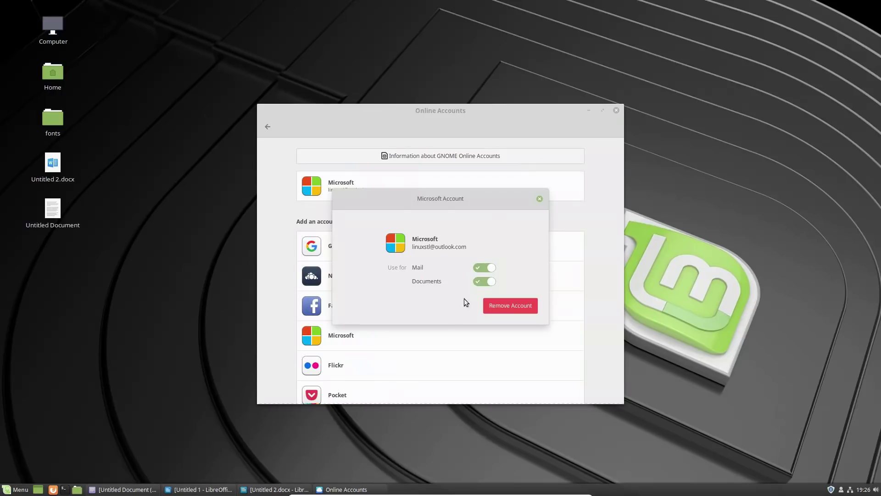
click(540, 199)
click(537, 197)
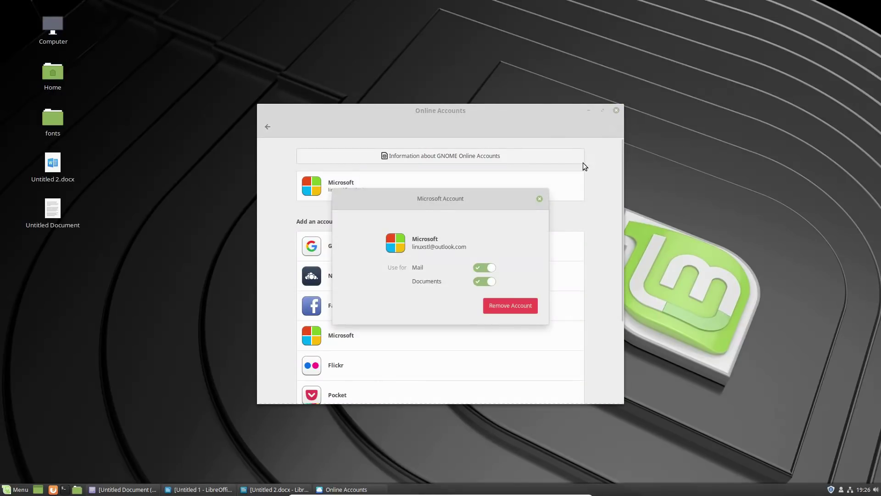
click(540, 199)
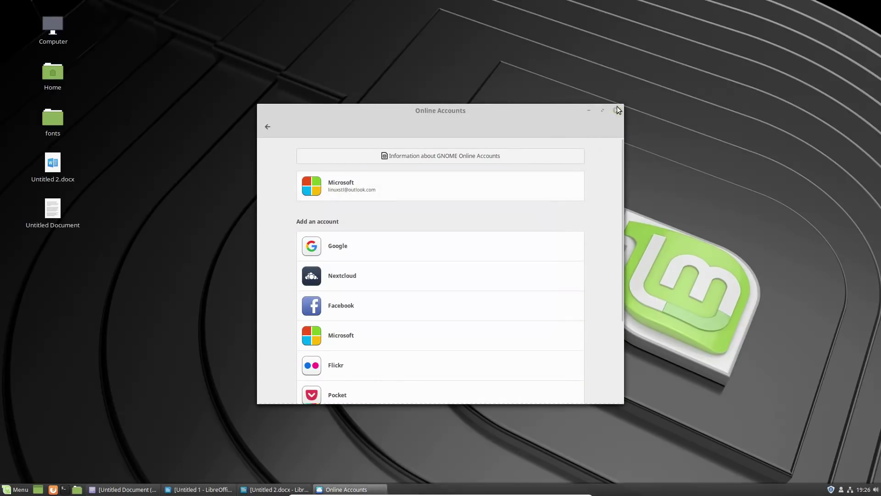
click(616, 110)
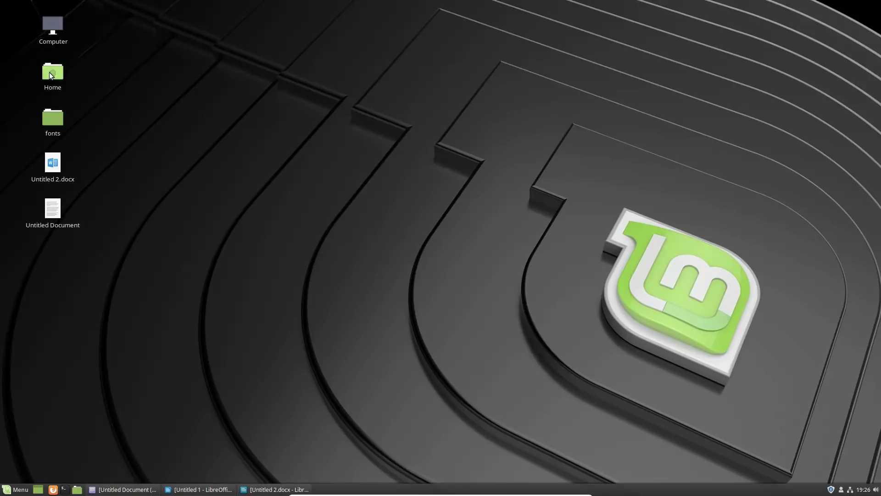
double_click(49, 74)
click(285, 305)
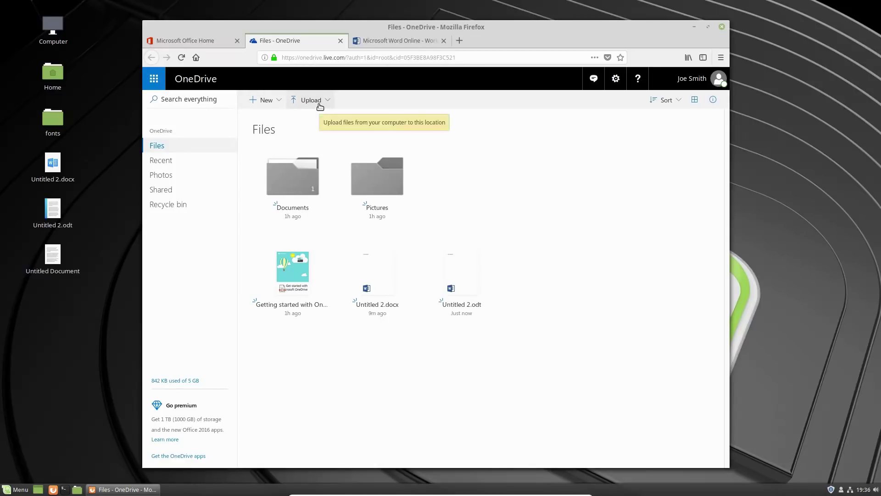
- Reopen Untitled 2.docx from the desktop in LibreOffice Writer
double_click(53, 162)
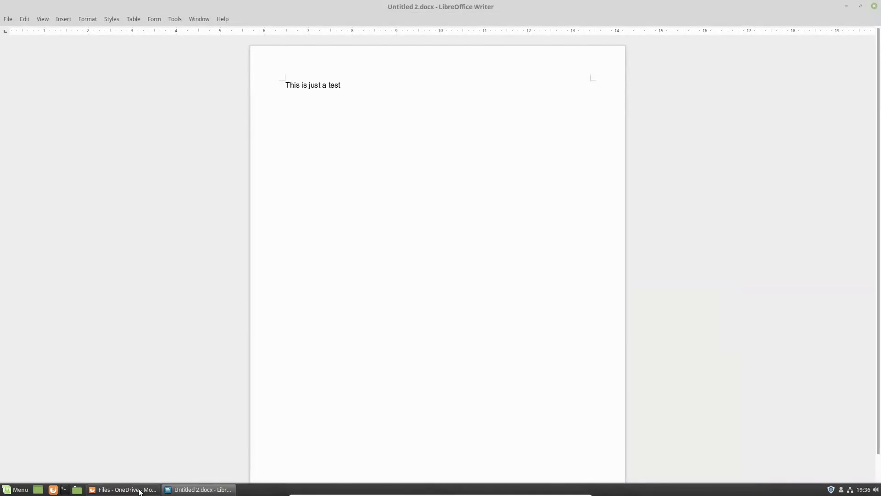
- Open Untitled 2.odt alongside Untitled 2.docx for comparison, then close both Writer documents
click(847, 5)
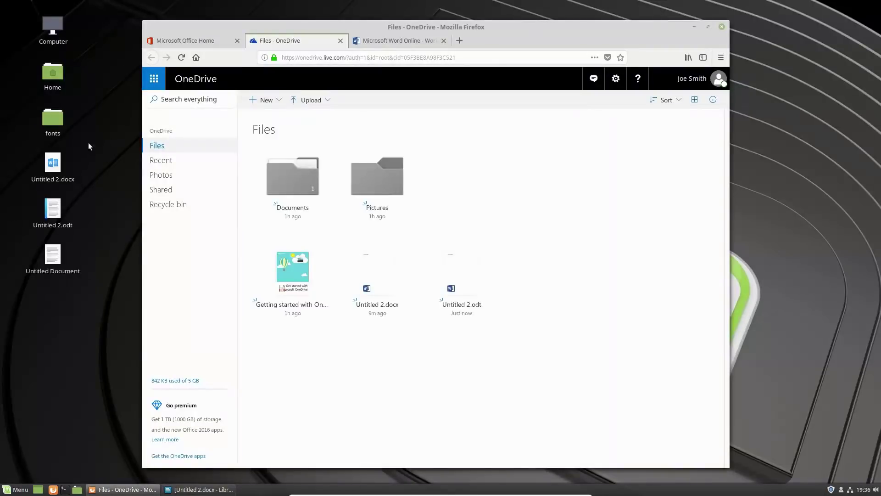
double_click(53, 216)
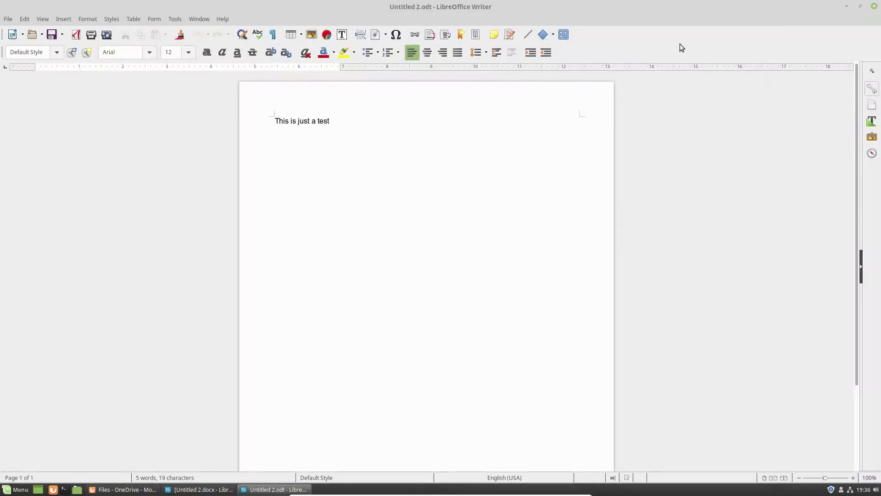
mouse_move(249, 490)
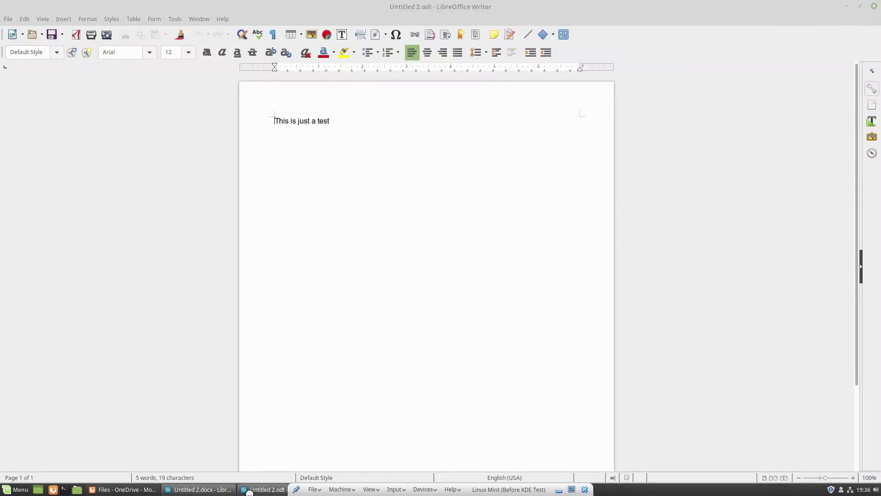
click(214, 489)
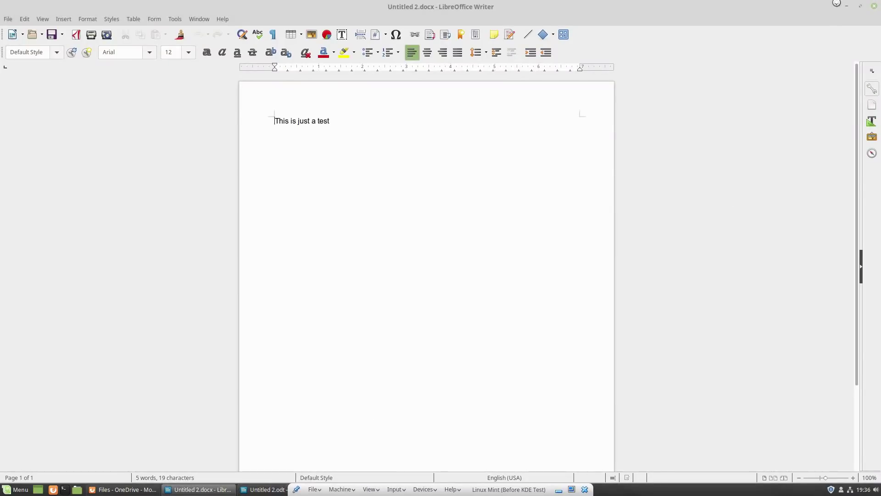
click(873, 5)
click(873, 7)
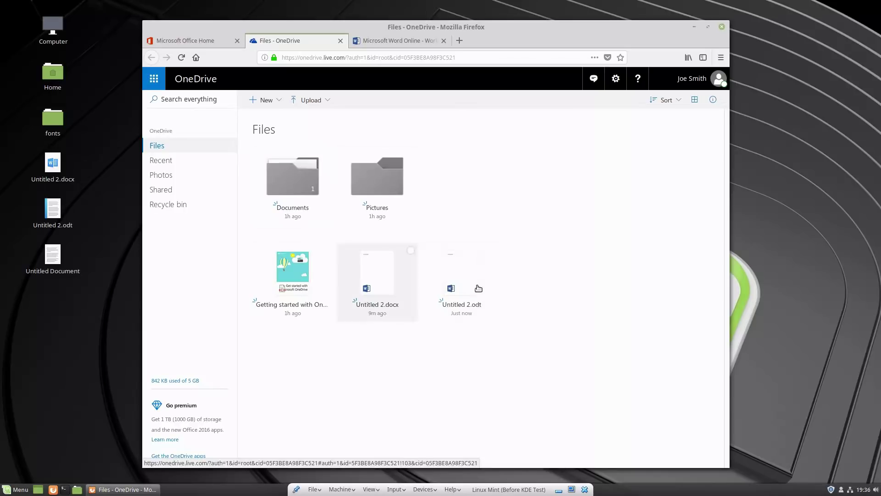
- Open Untitled 2.docx in Word Online to check the Arial text, then return to the OneDrive Files tab
click(375, 276)
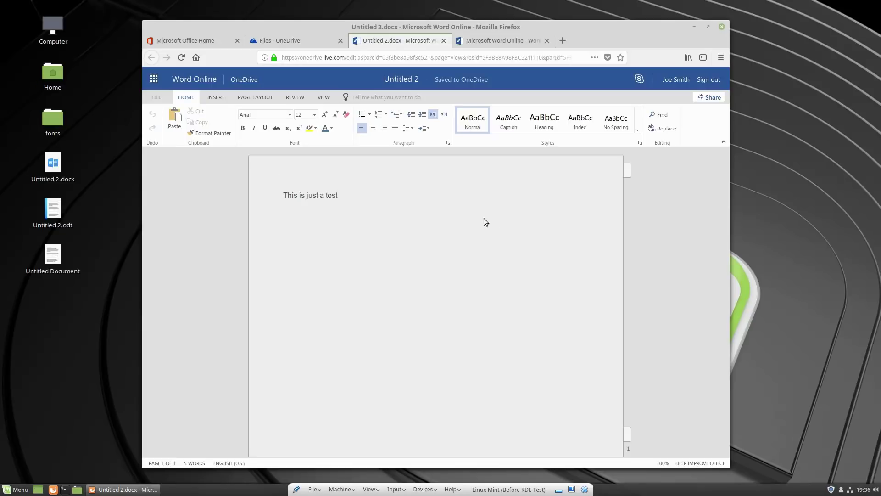
click(288, 44)
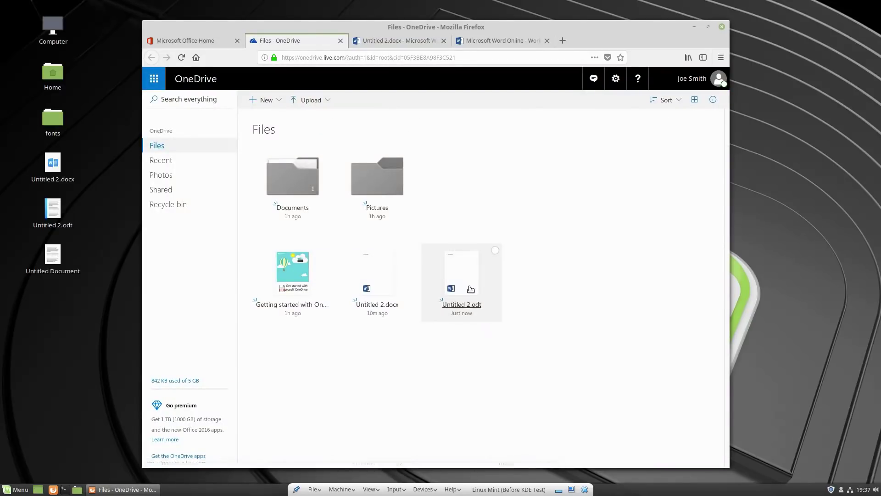
- Open Untitled 2.odt in Word Online, then switch back to the Untitled 2.docx tab
click(470, 287)
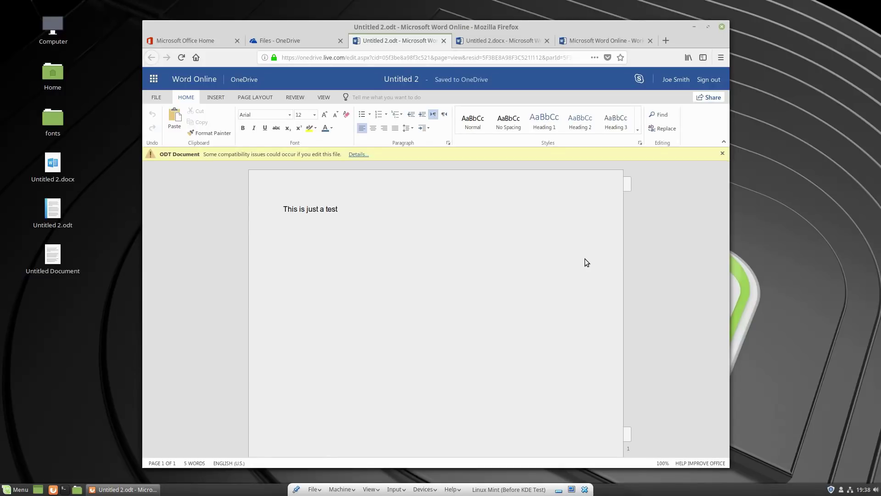
click(481, 39)
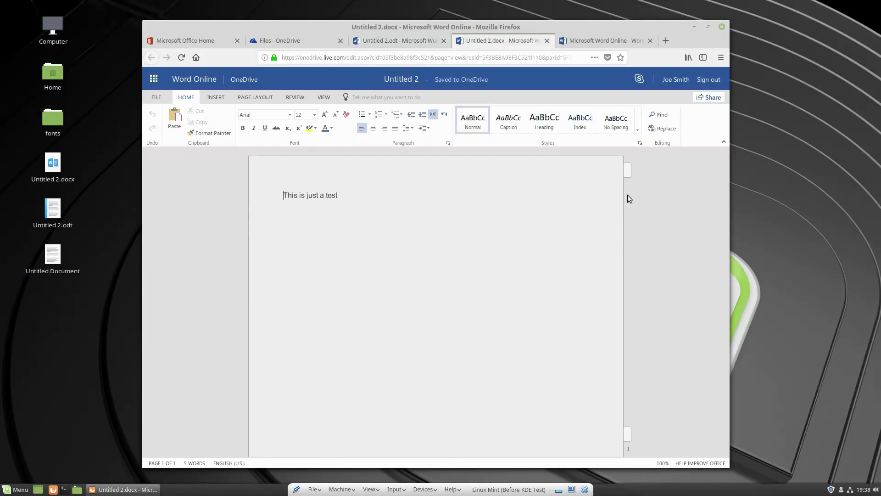